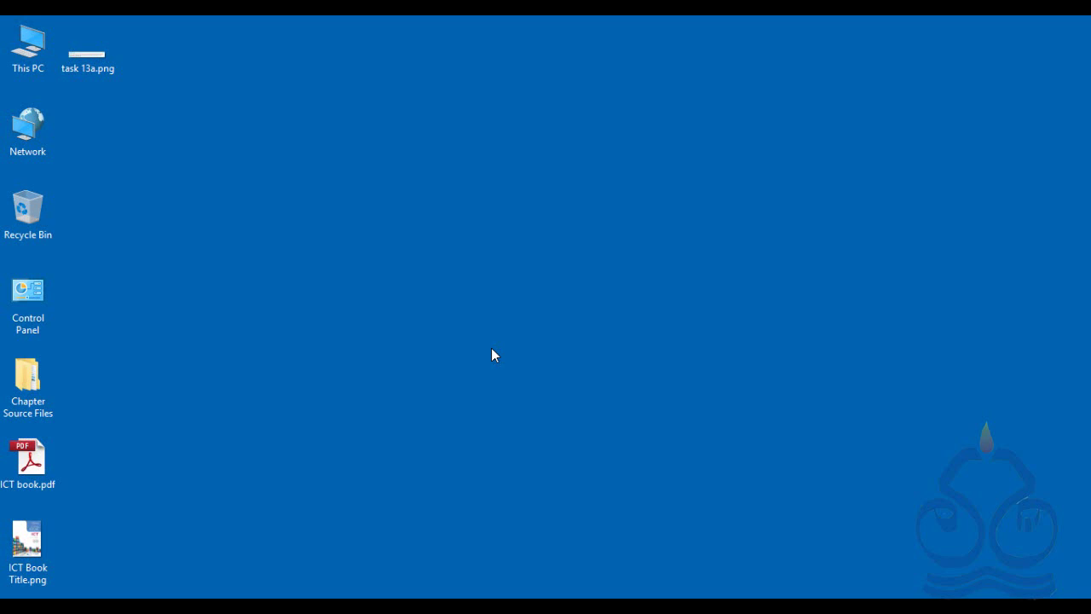
Step: View the ICT Book Title.png cover image full screen and close it
right_click(30, 562)
left_click(128, 430)
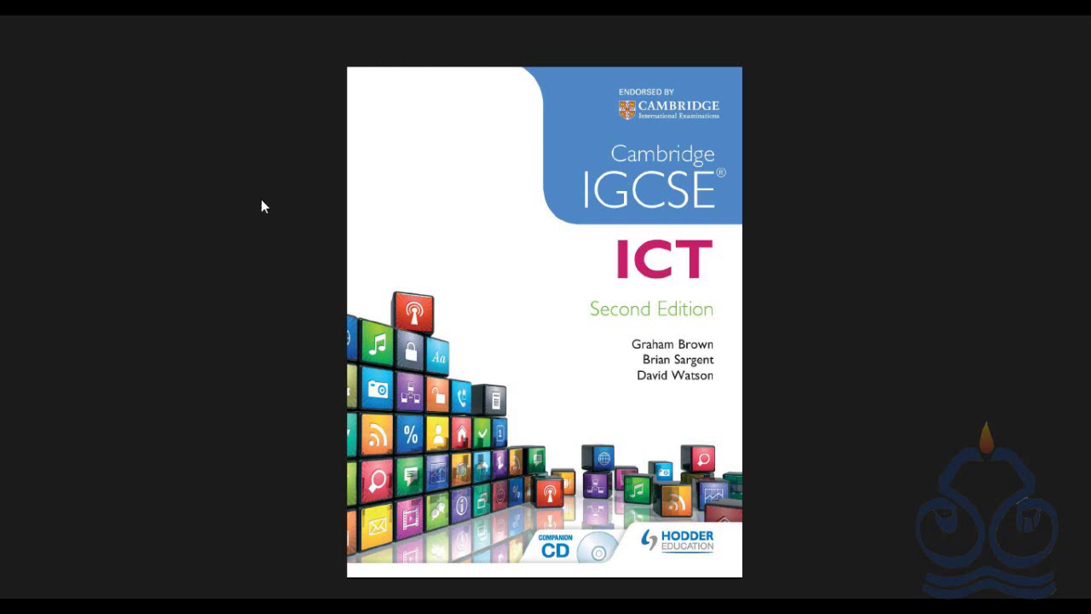
key("Escape")
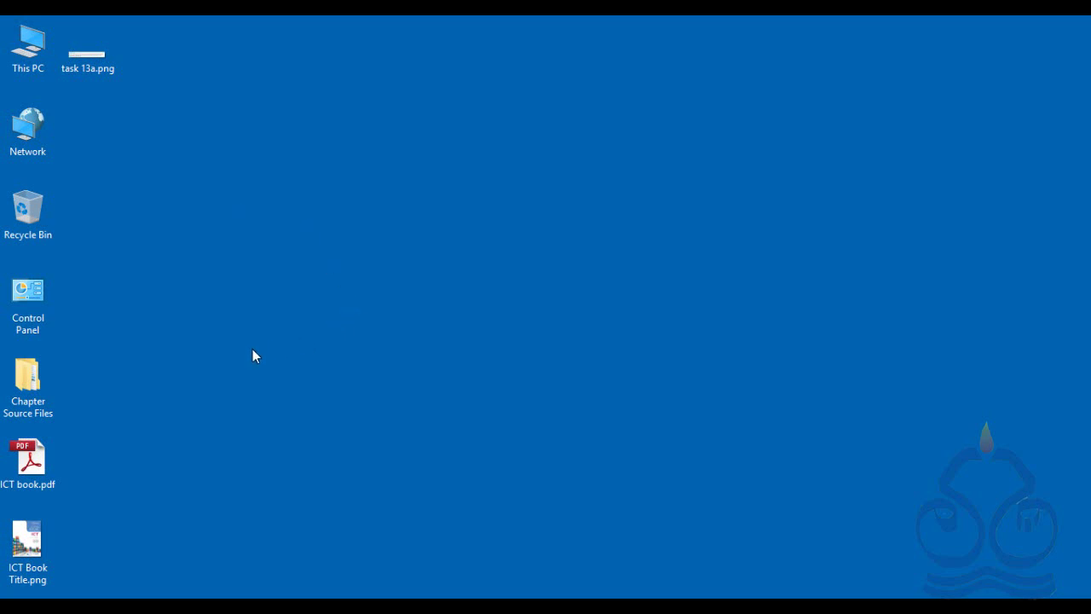
Step: Open the Chapter Source Files folder on the desktop, examine its chapter folders, and minimize the window
left_click(44, 395)
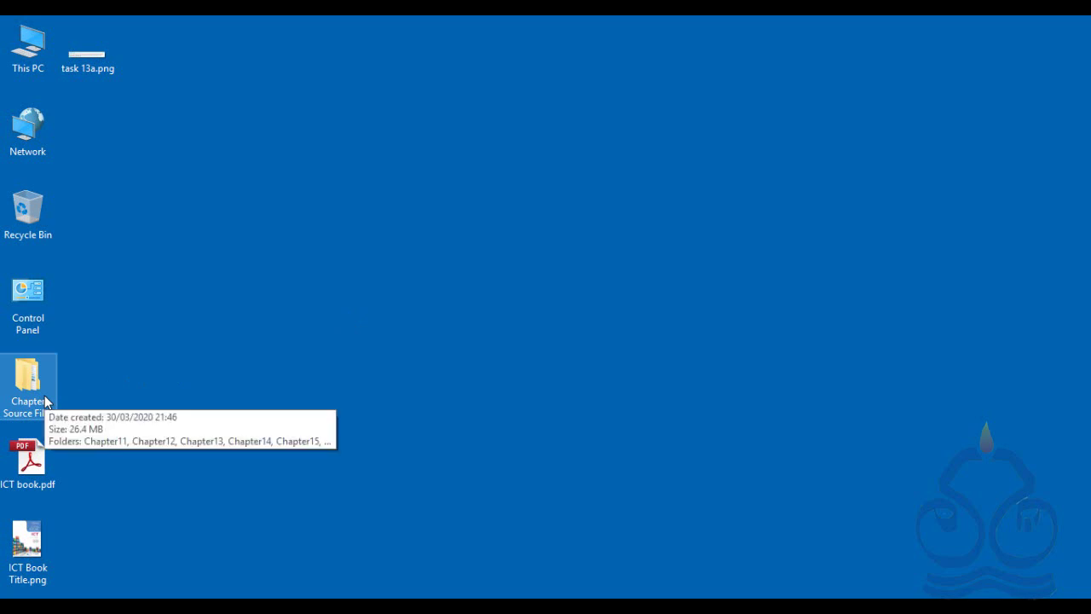
double_click(45, 395)
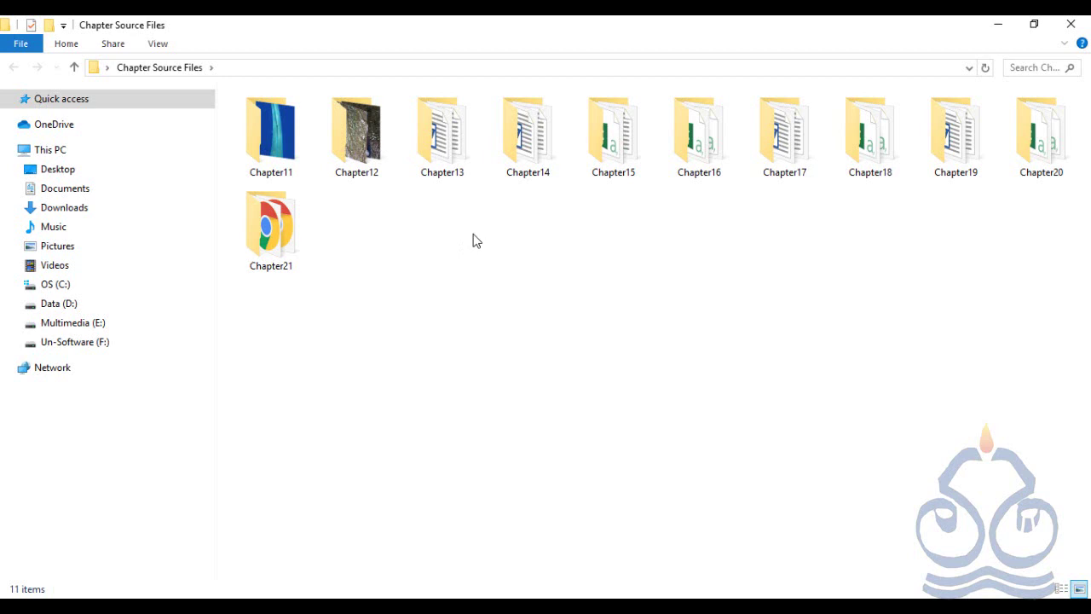
left_click(790, 165)
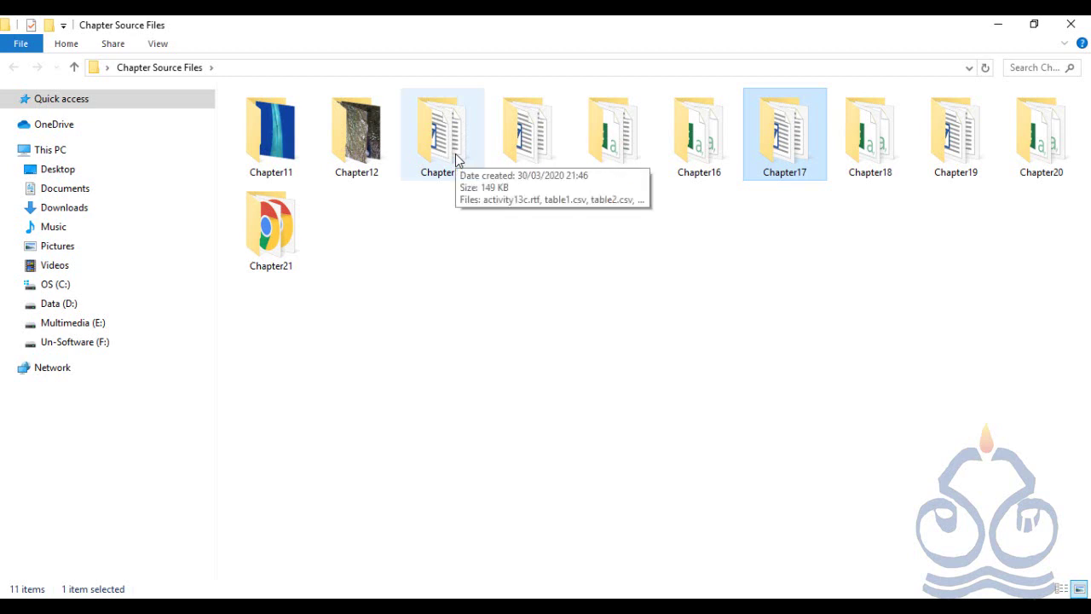
left_click(1001, 28)
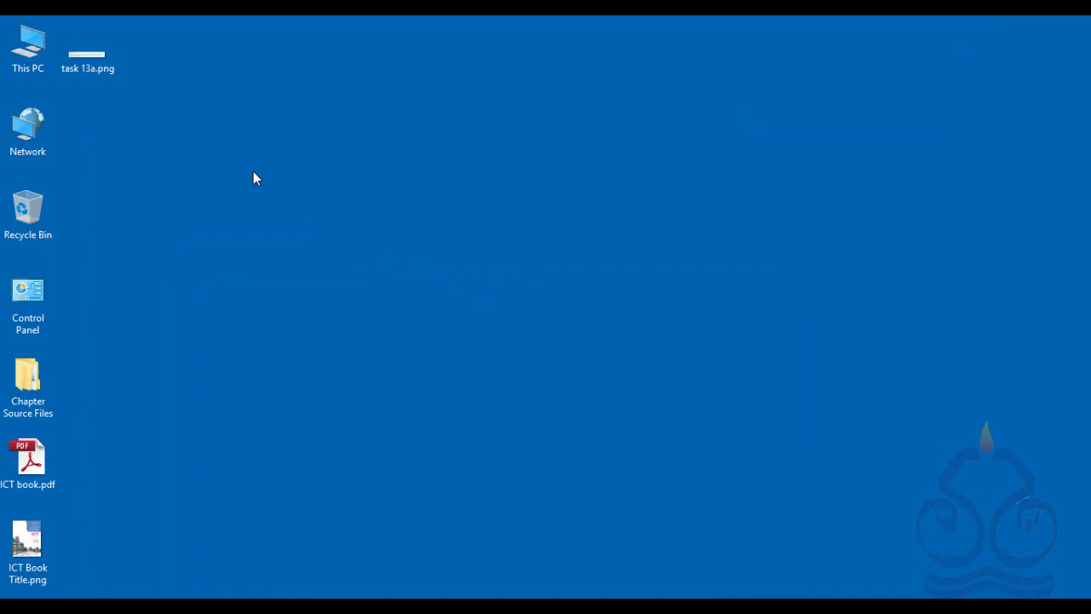
Step: Read the assignment in task 13a.png in the full-screen image preview and close it
right_click(110, 66)
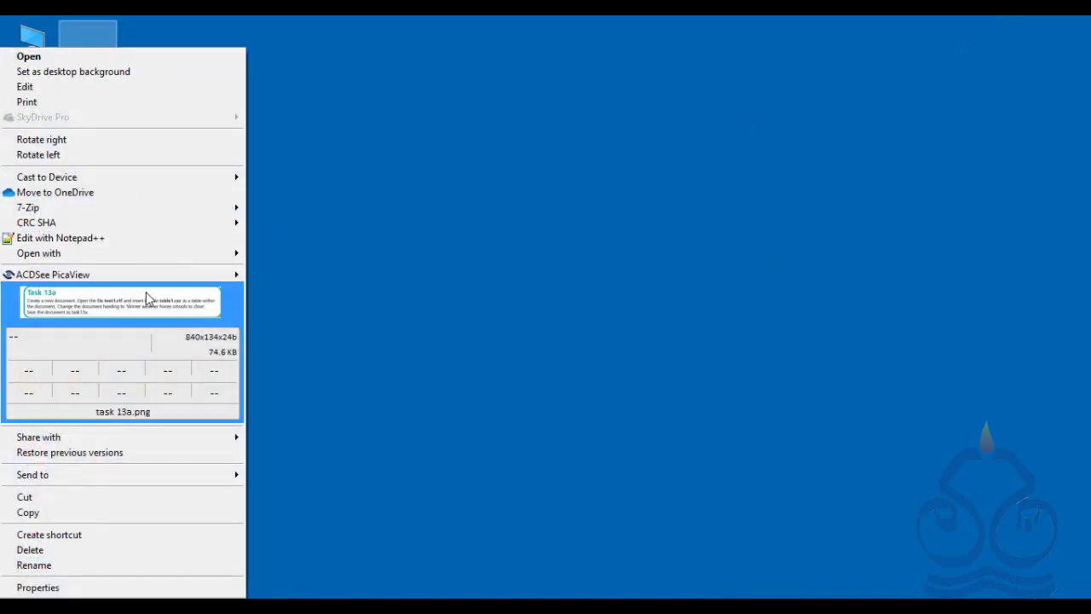
left_click(145, 305)
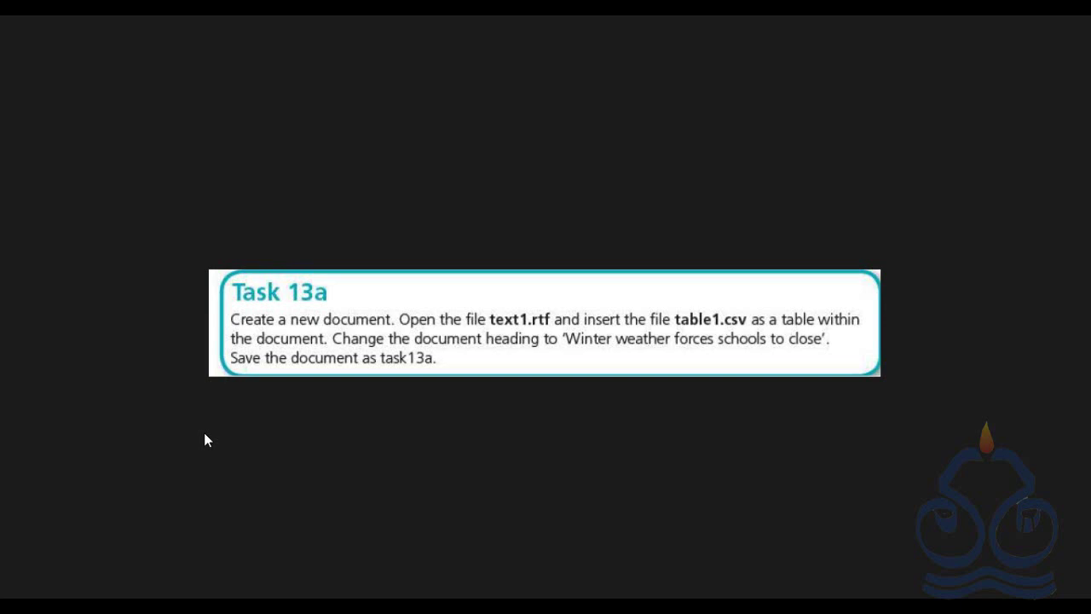
key("Escape")
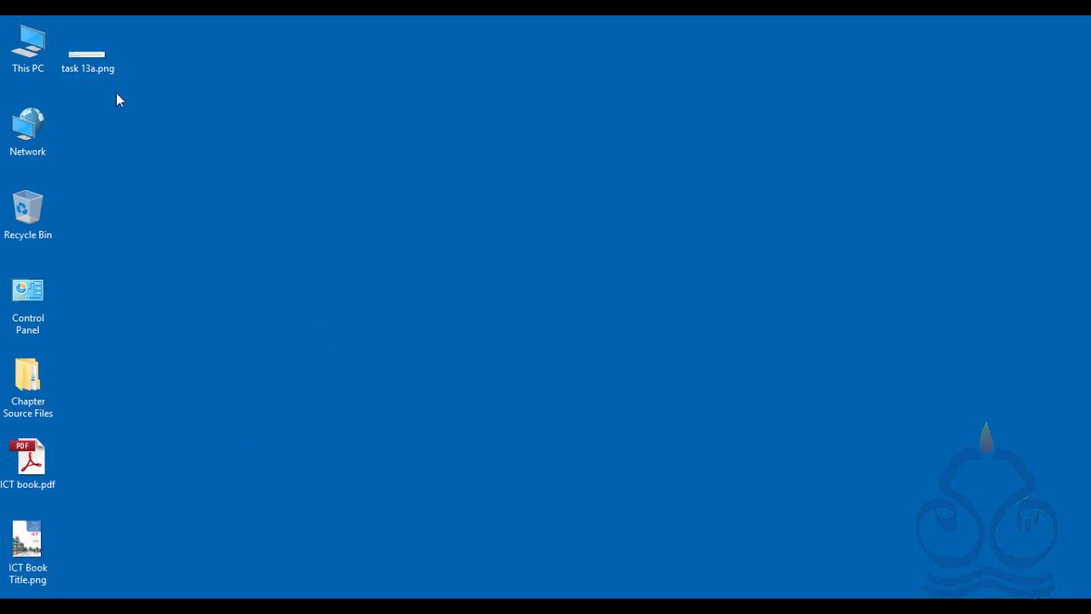
double_click(106, 68)
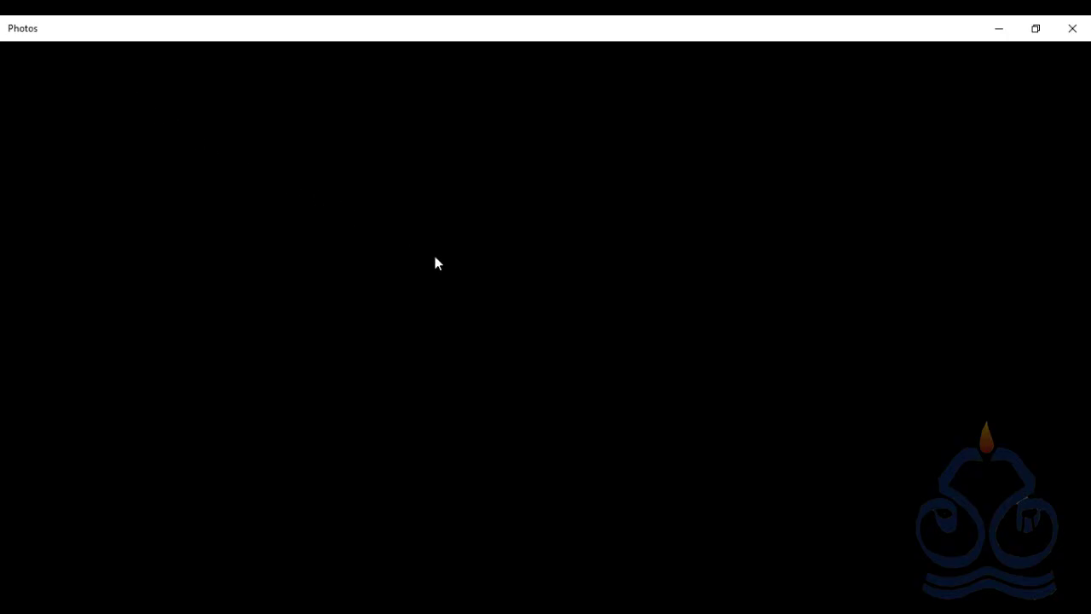
left_click(761, 351)
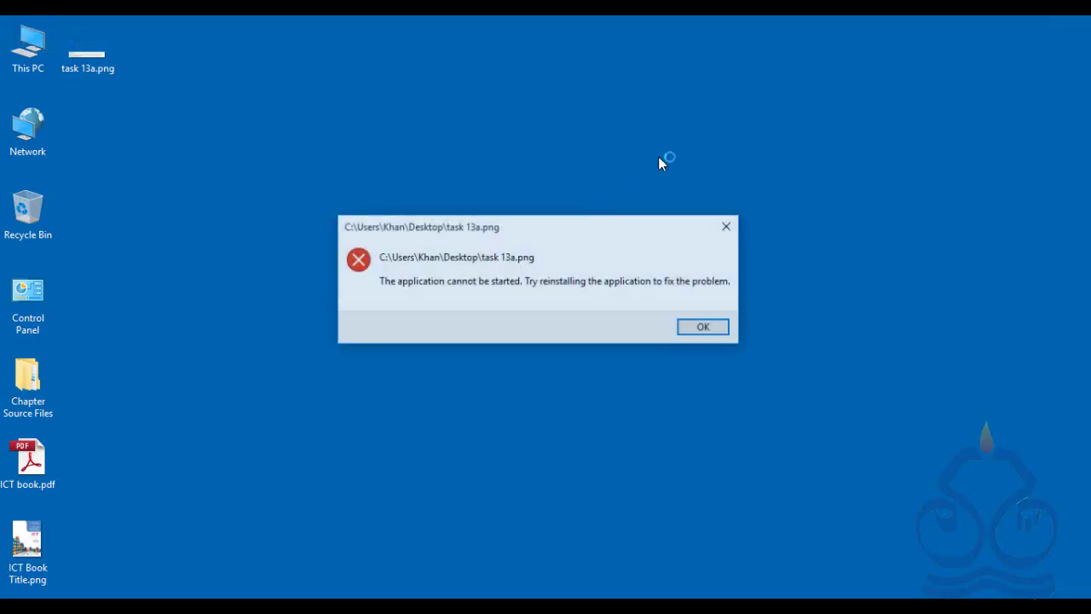
left_click(699, 327)
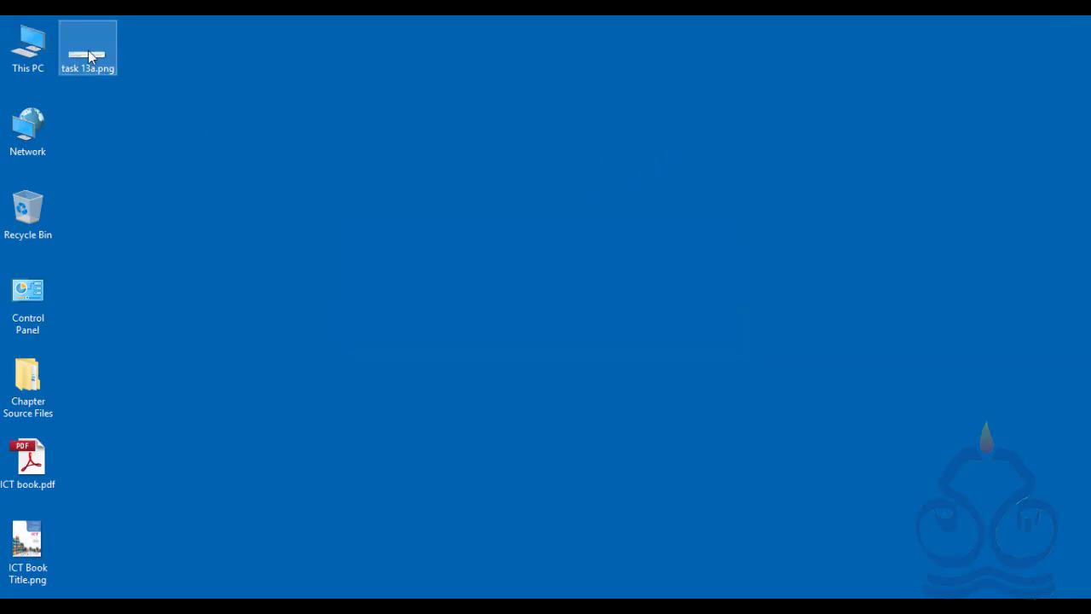
Step: Reopen task 13a.png in ACDSee Quick View, exit full screen, and minimize the viewer to keep it available
right_click(88, 51)
left_click(150, 294)
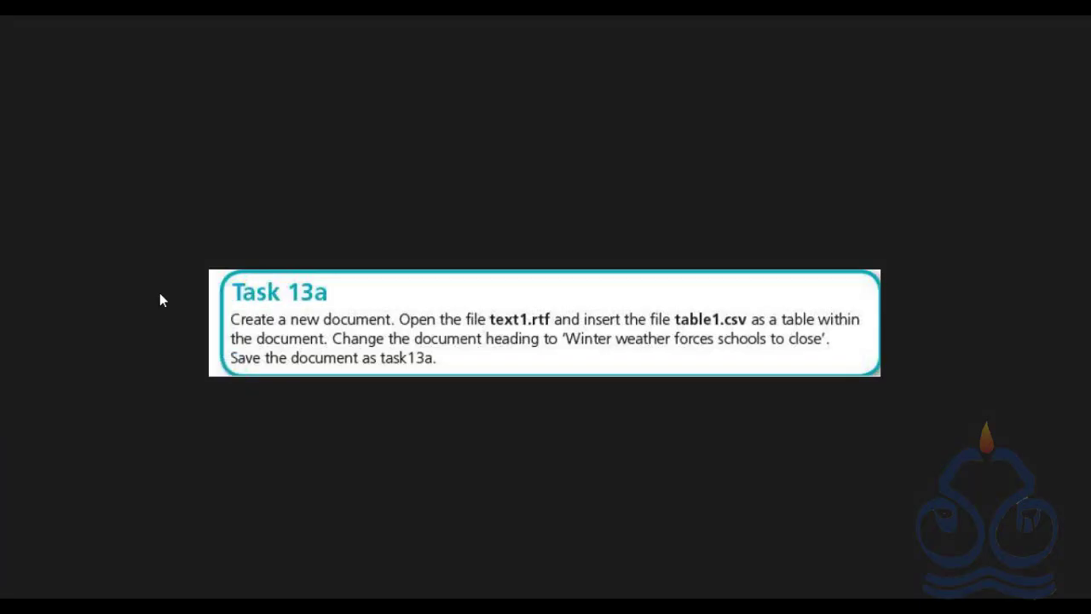
right_click(603, 413)
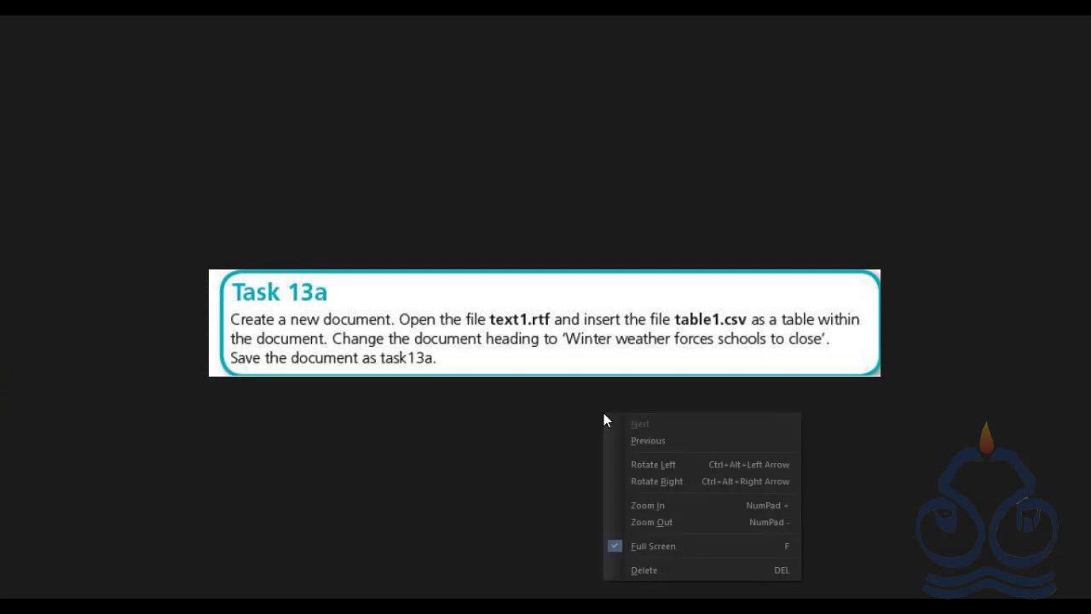
left_click(648, 546)
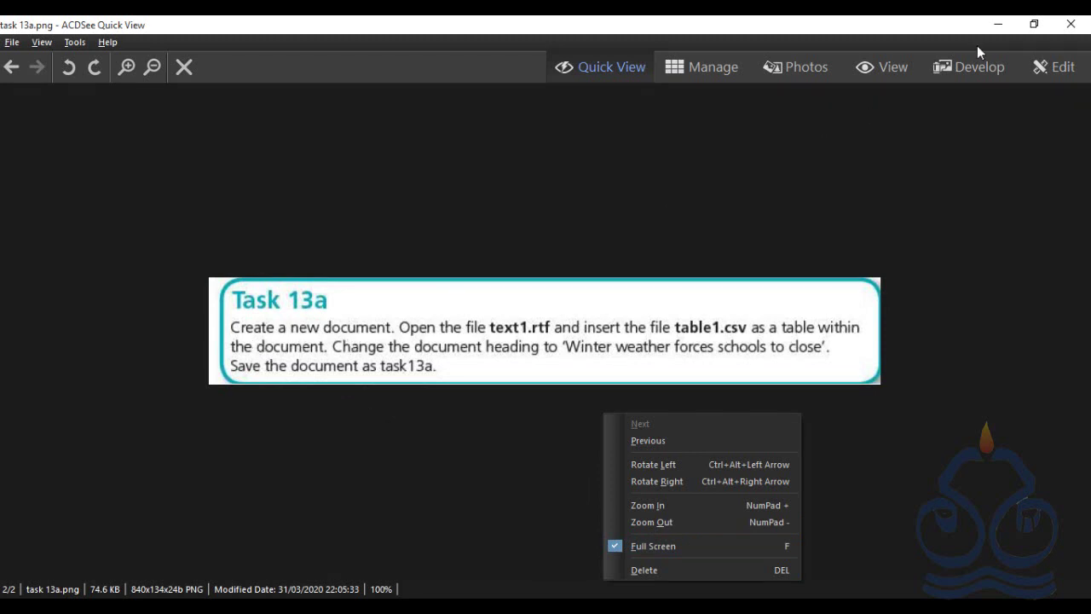
left_click(1000, 25)
left_click(1000, 24)
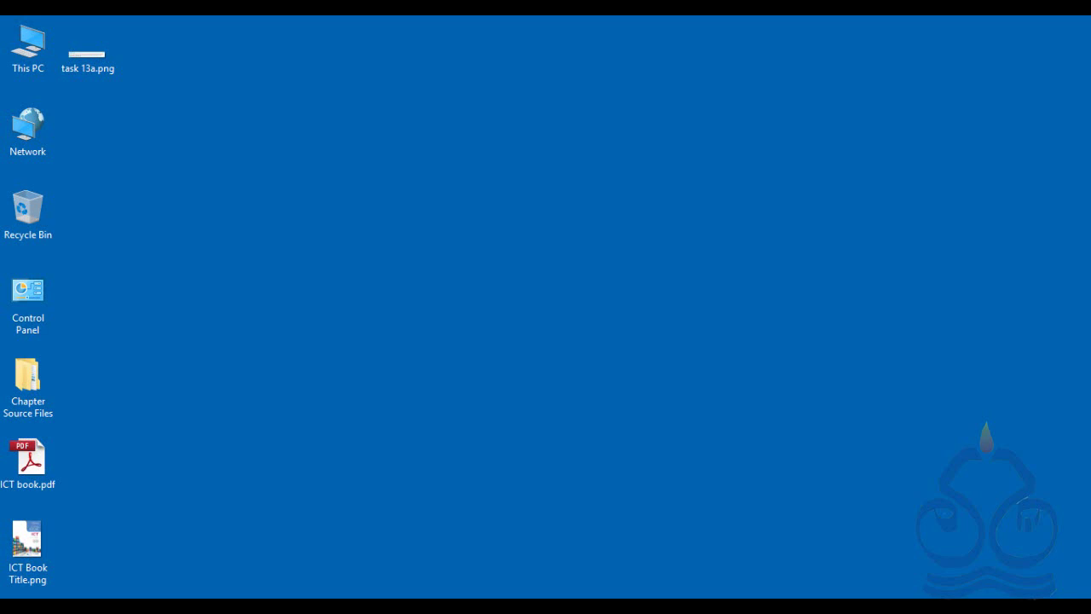
Step: Search for "word", launch Word 2013, and create a blank document
key("super+s")
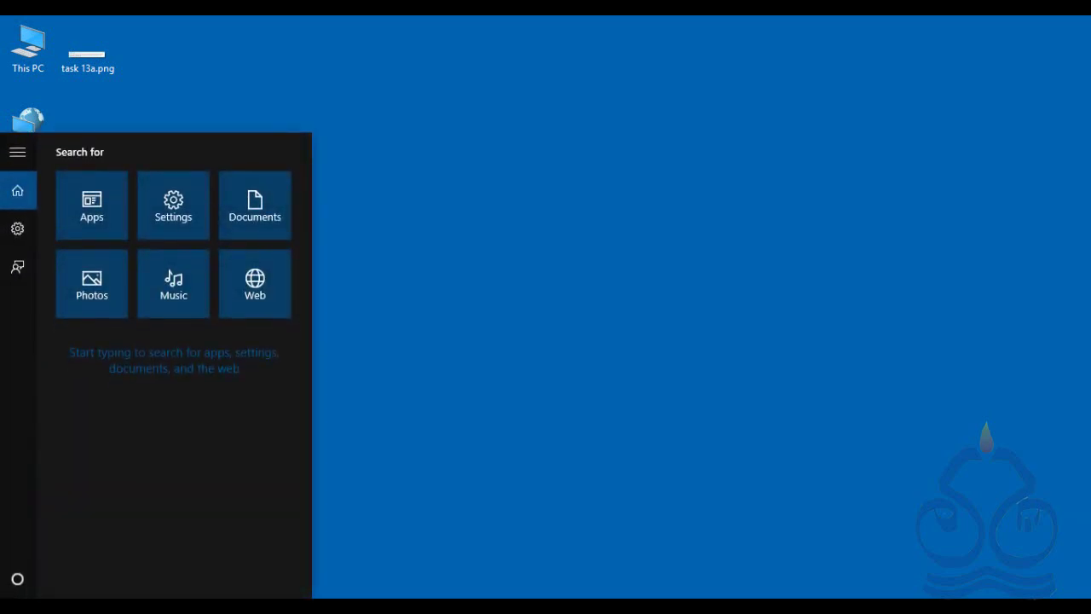
type("word")
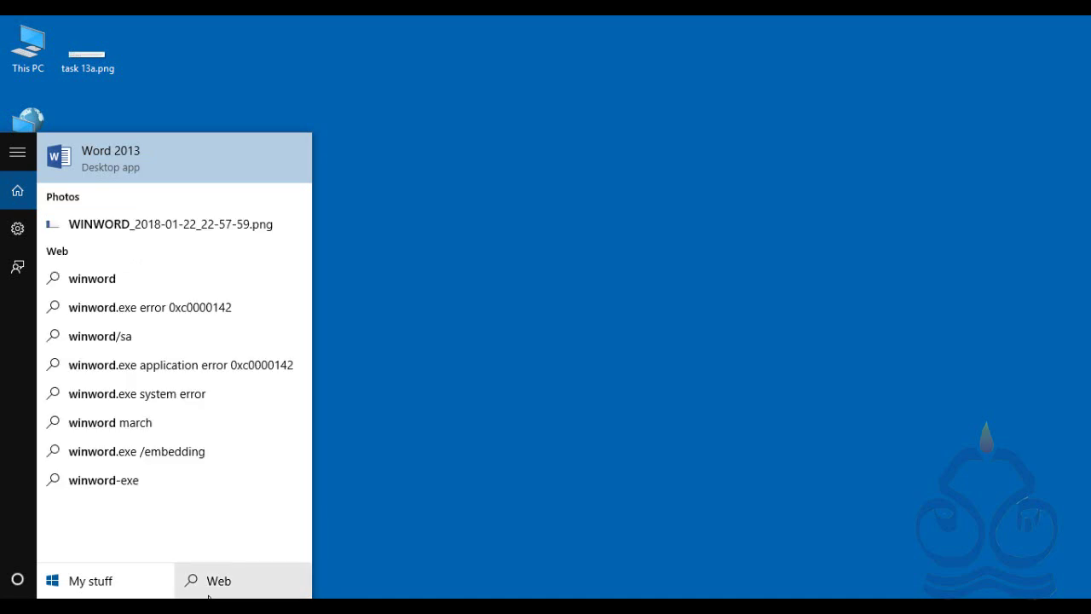
left_click(236, 166)
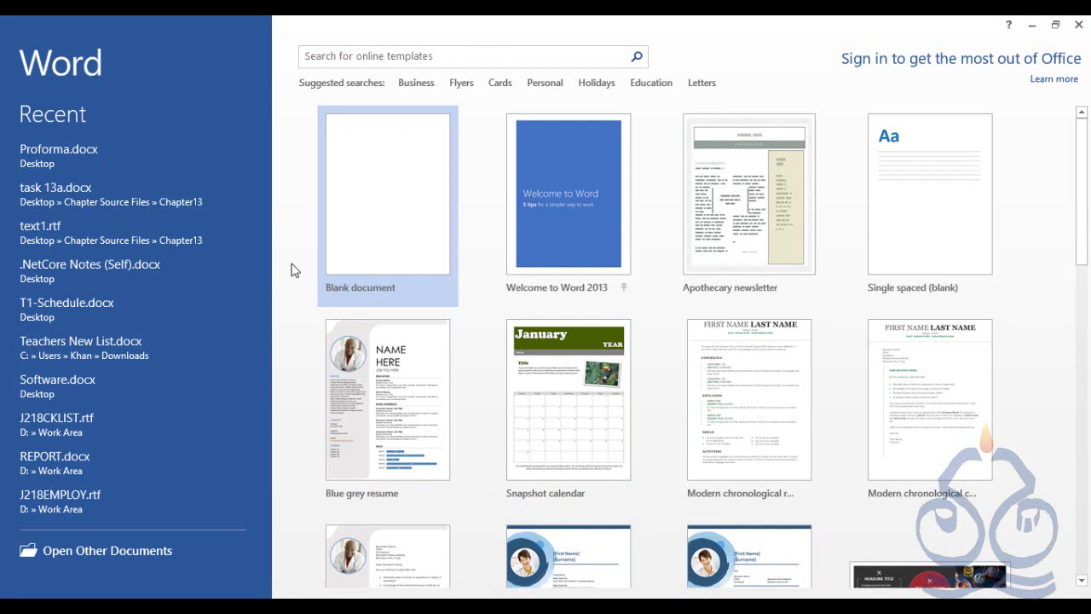
left_click(373, 232)
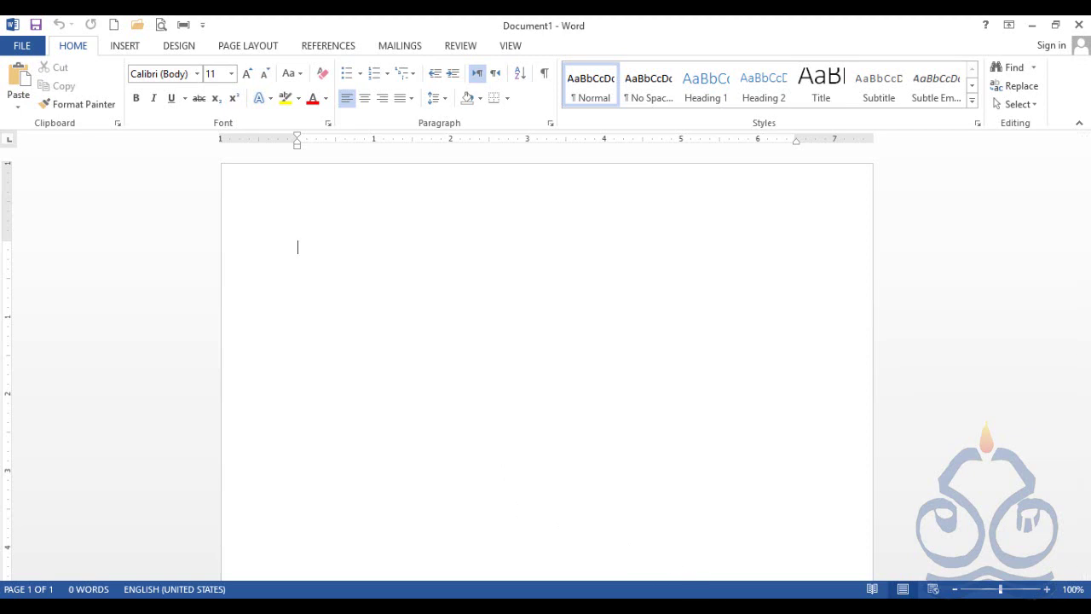
mouse_move(821, 609)
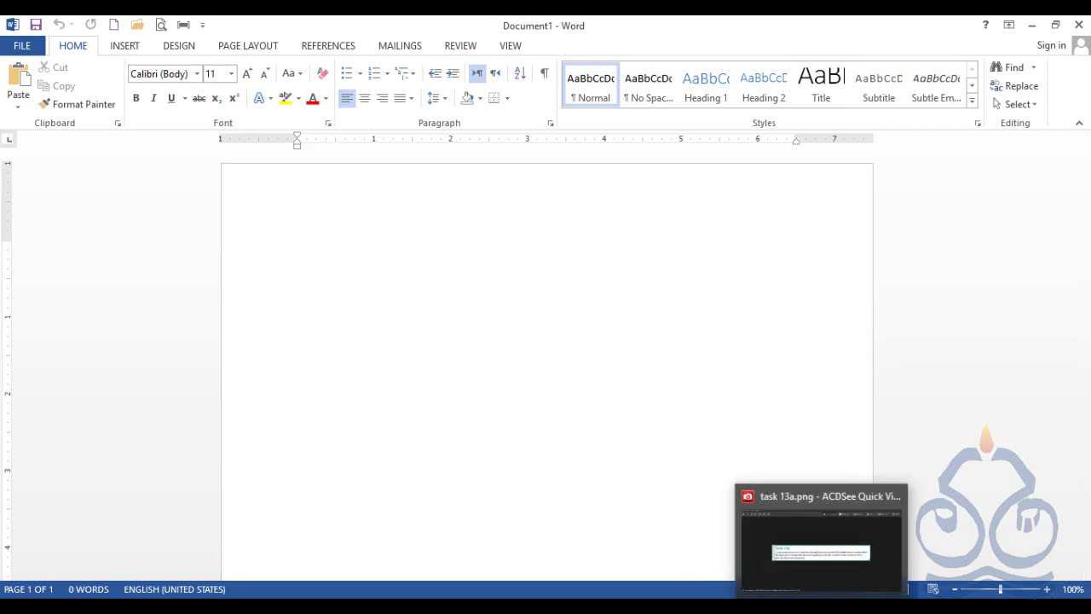
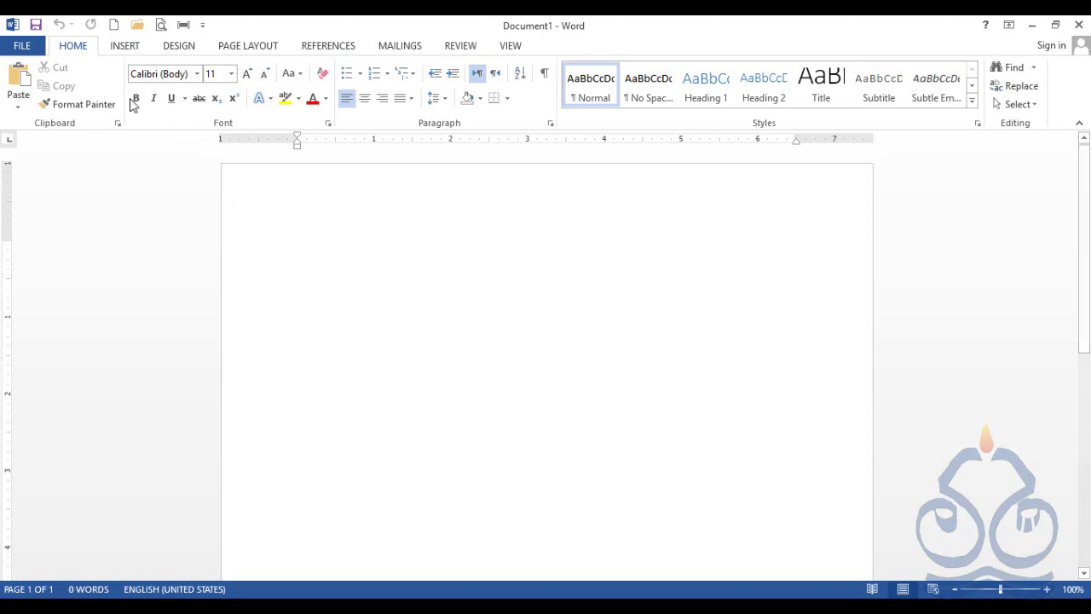
Step: Open text1.rtf from the Chapter13 folder inside Chapter Source Files on the desktop
left_click(26, 46)
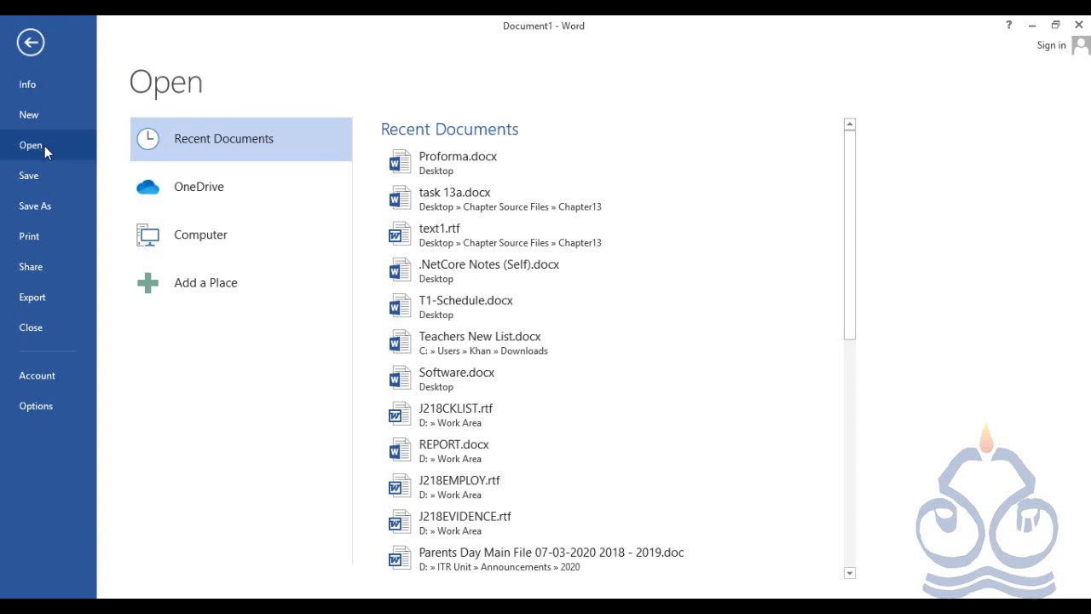
left_click(34, 42)
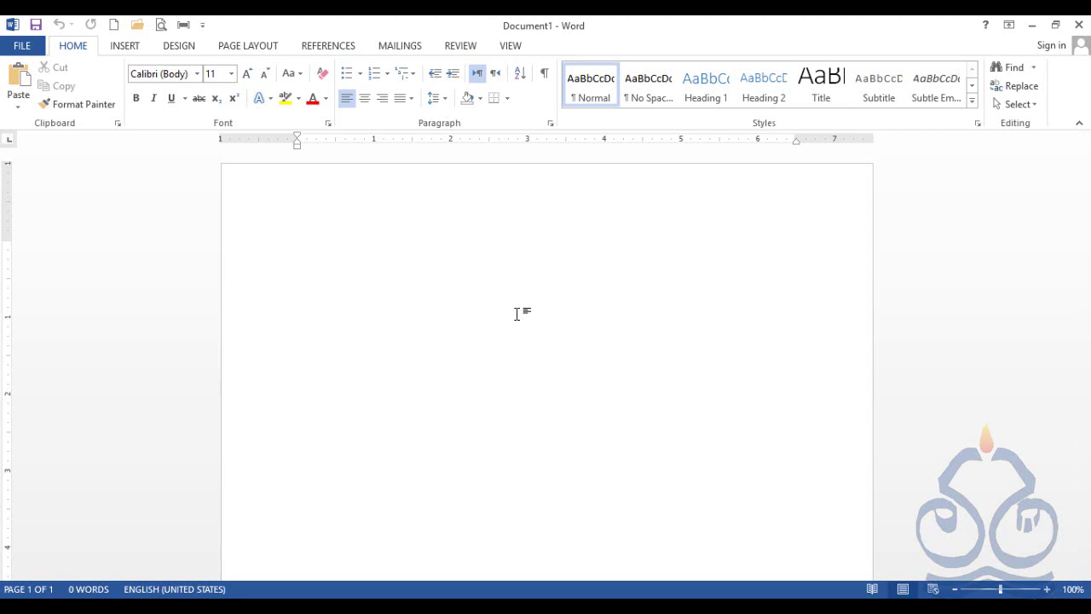
key("ctrl+o")
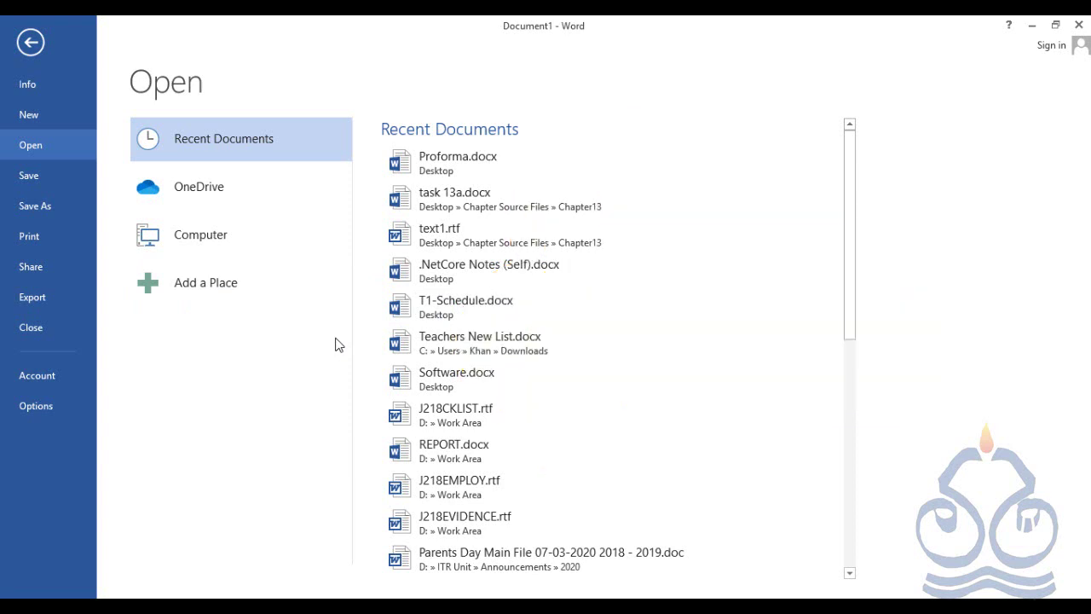
left_click(228, 246)
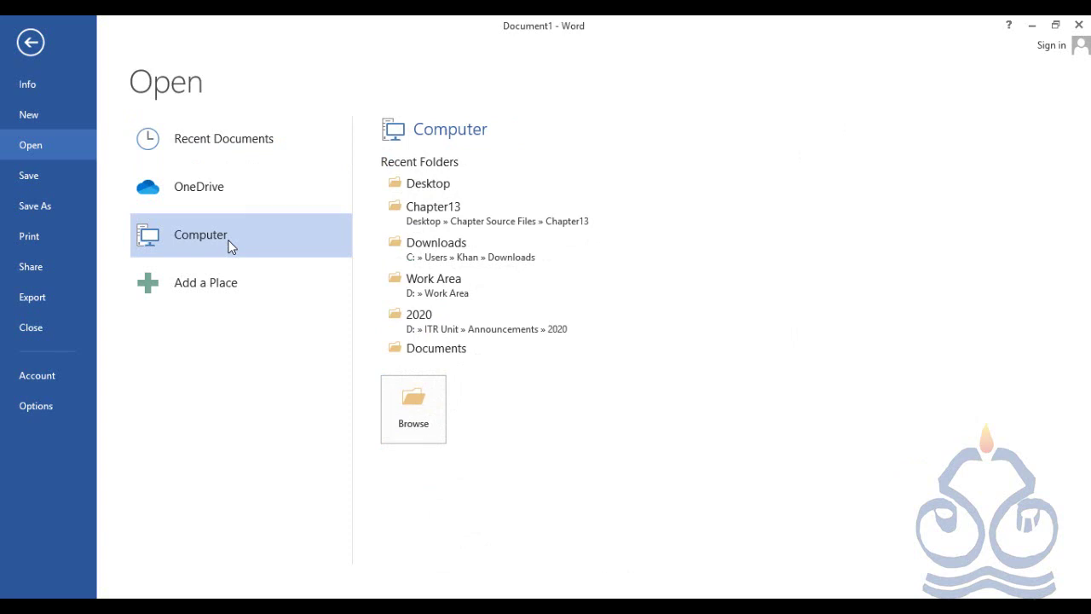
left_click(428, 191)
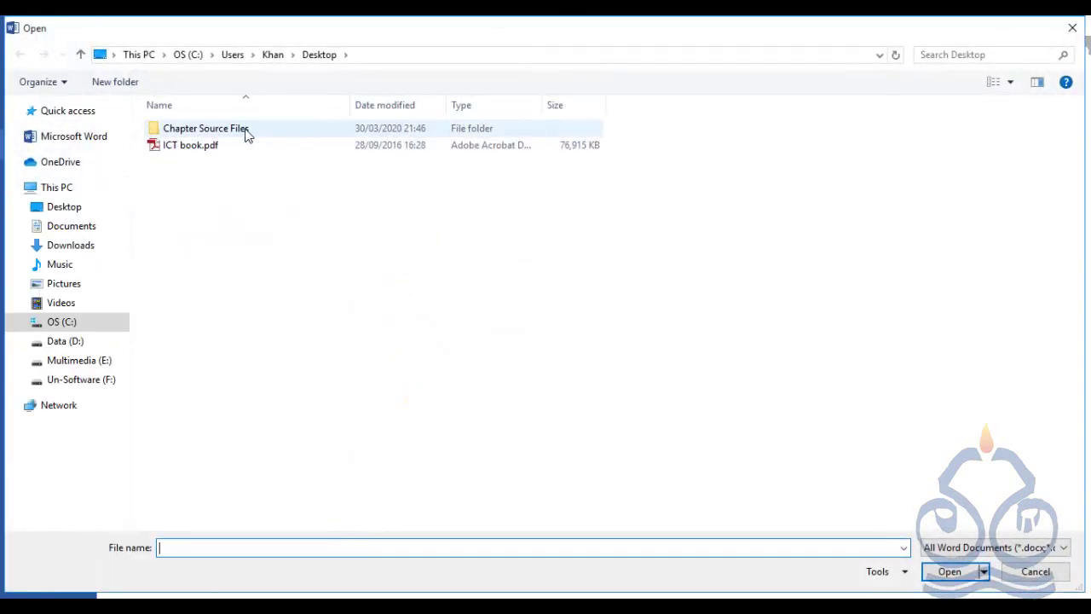
double_click(246, 134)
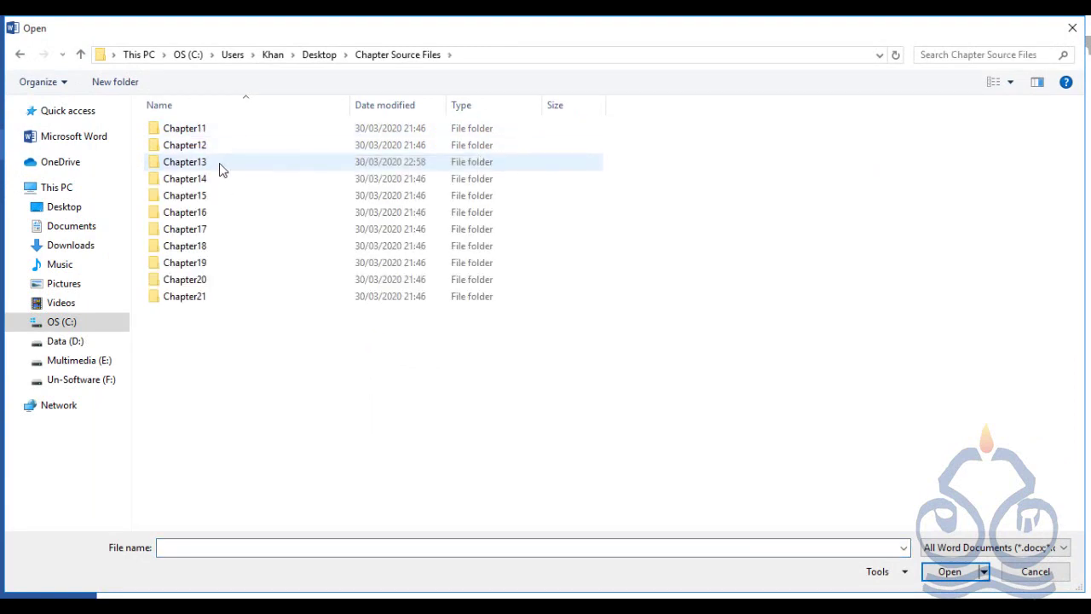
double_click(219, 168)
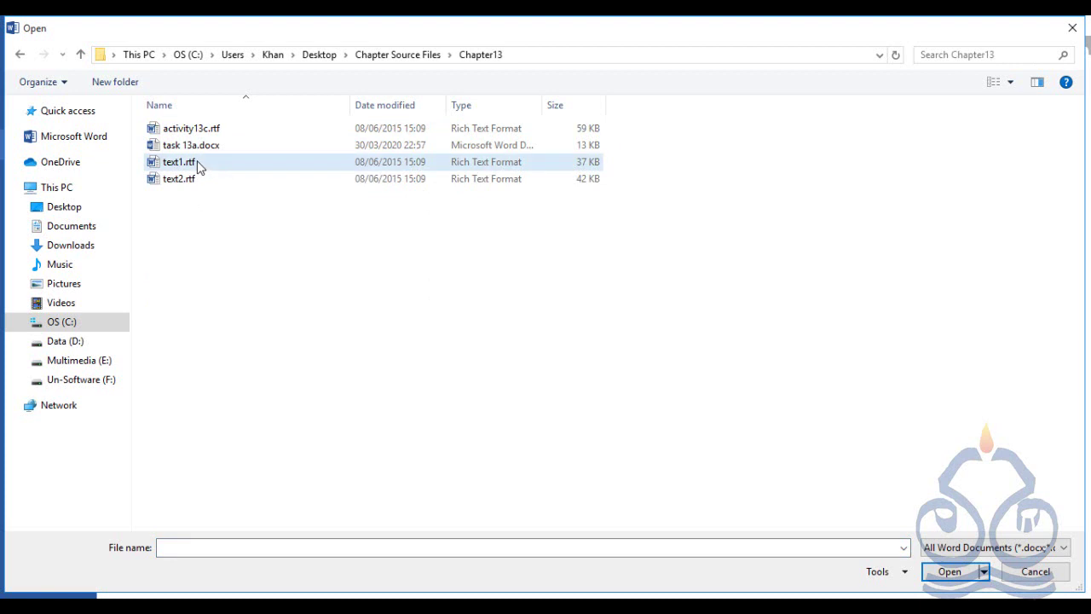
left_click(200, 168)
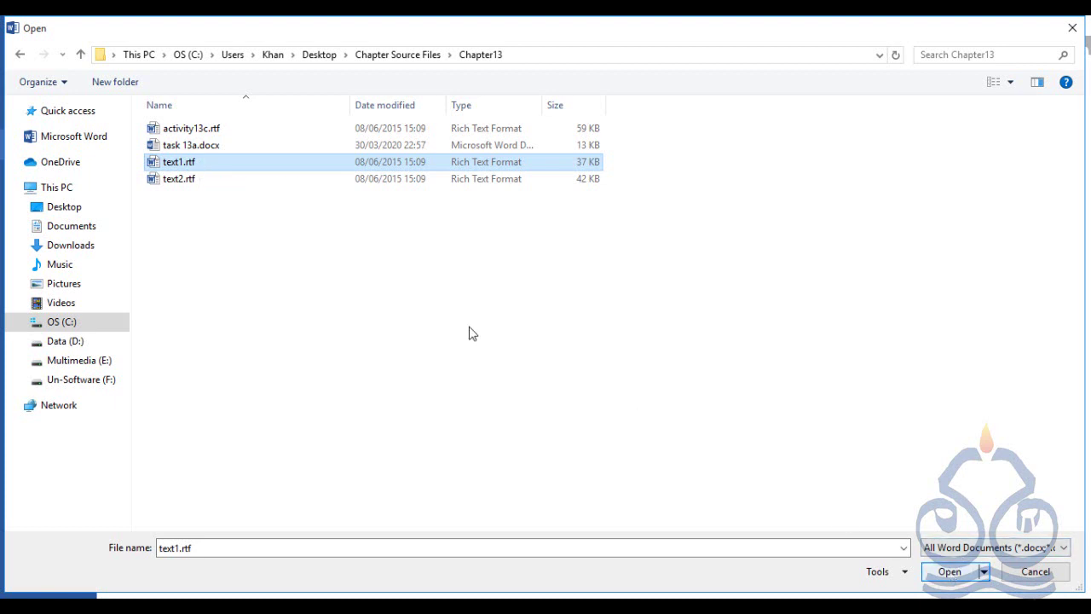
double_click(182, 166)
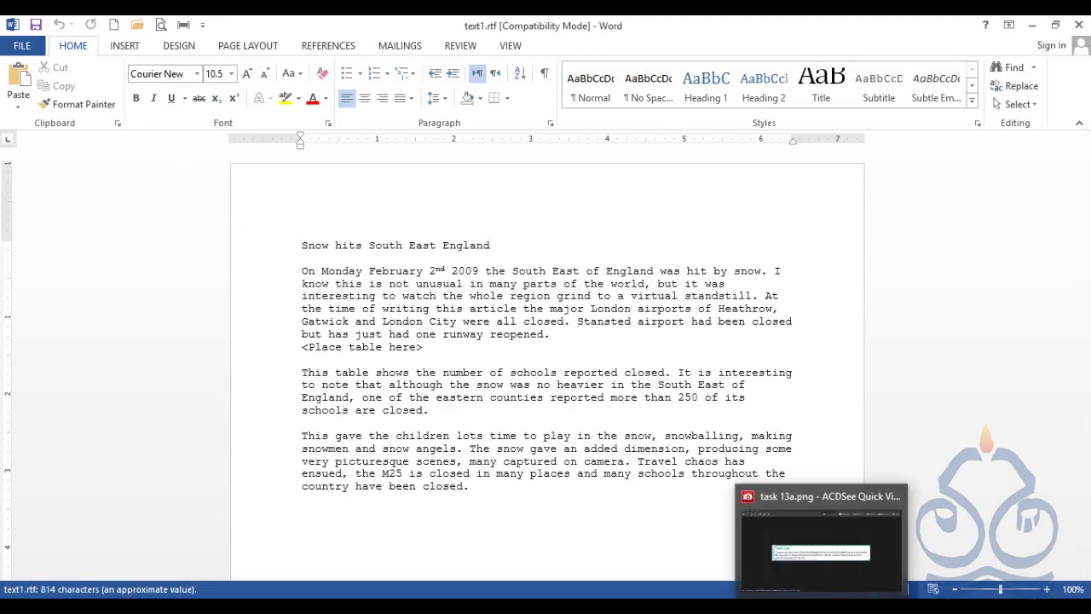
Step: Recheck the assignment in task 13a.png and open table1.csv from the Chapter13 folder inside Chapter Source Files on the desktop
left_click(821, 610)
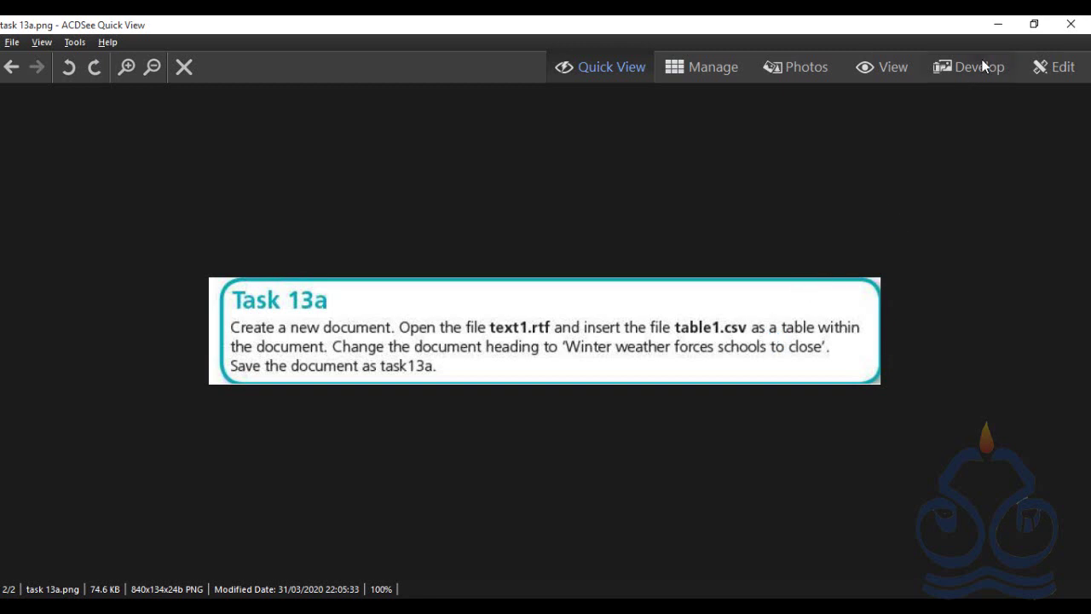
left_click(999, 26)
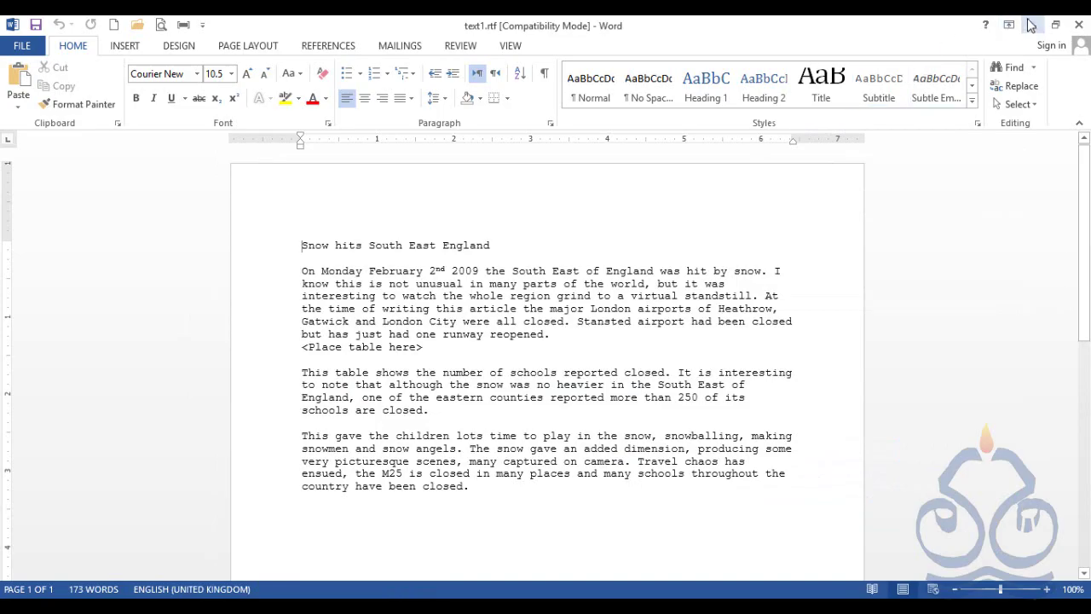
left_click(998, 26)
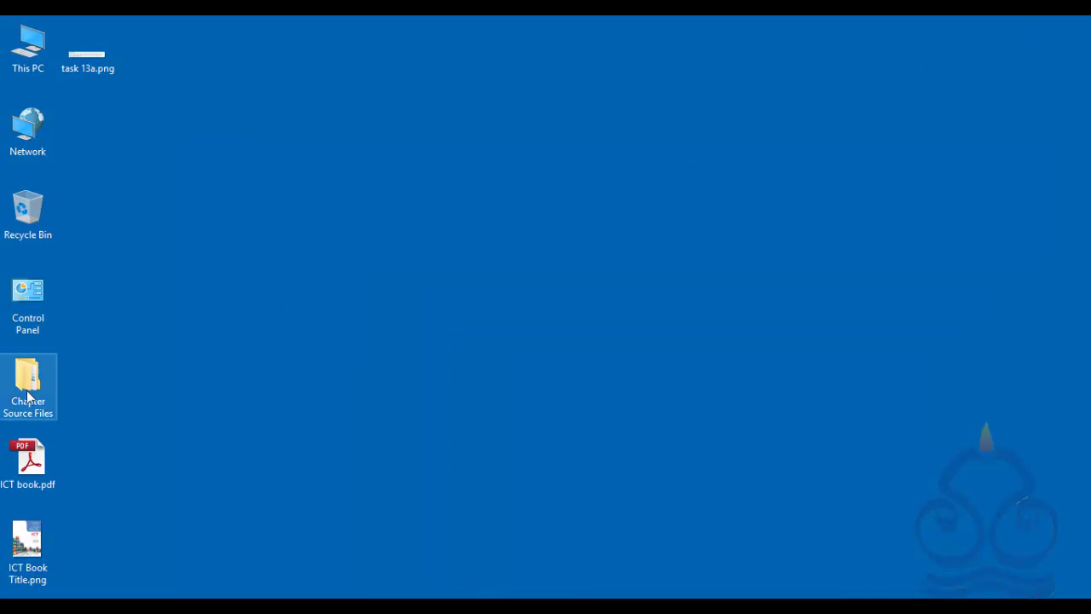
double_click(28, 398)
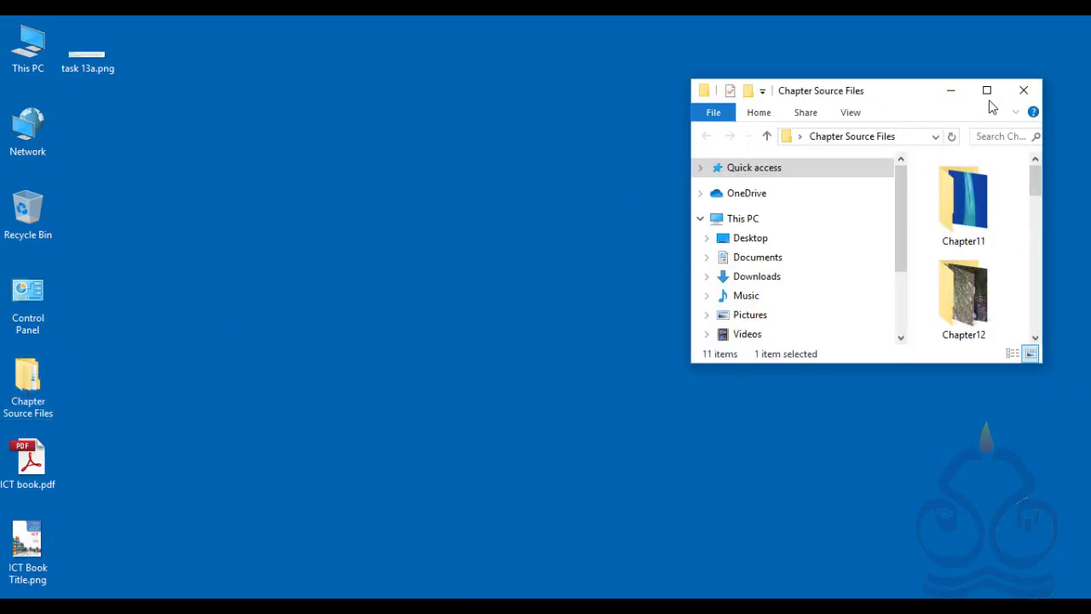
left_click(992, 97)
double_click(462, 158)
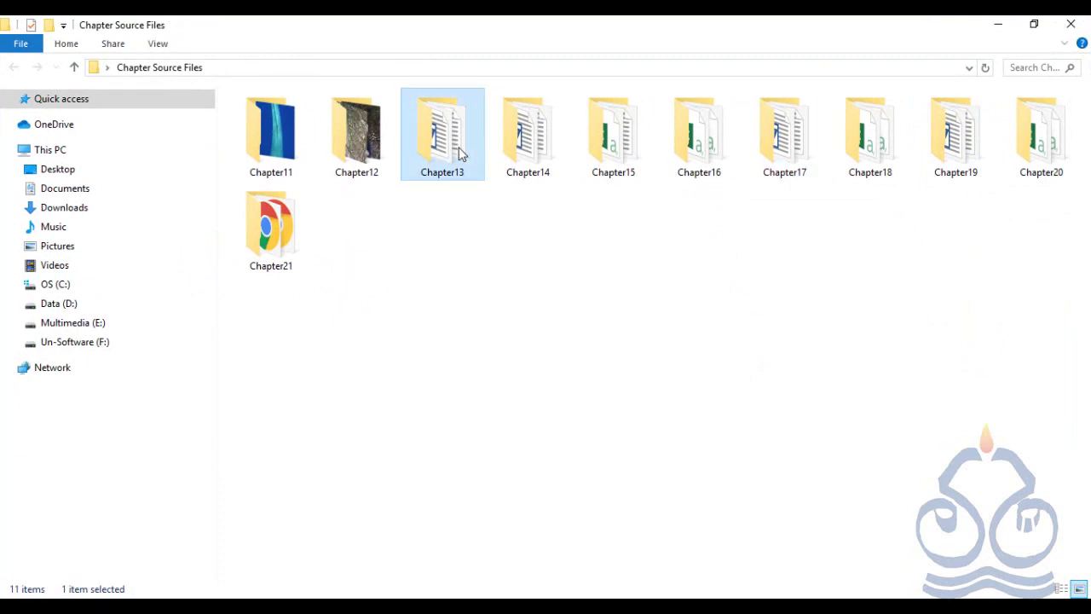
left_click(367, 165)
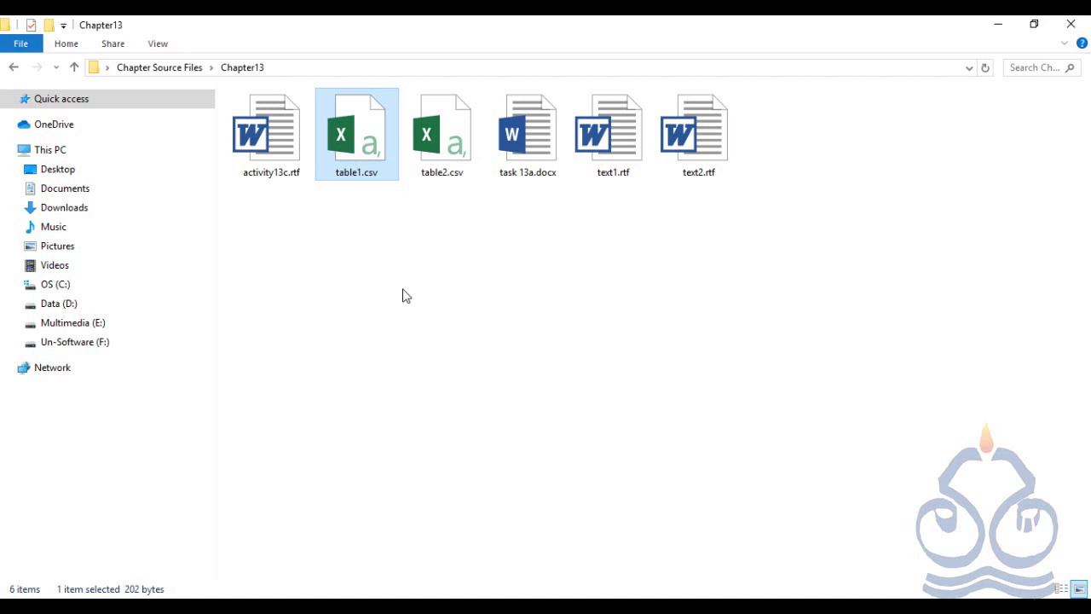
double_click(360, 154)
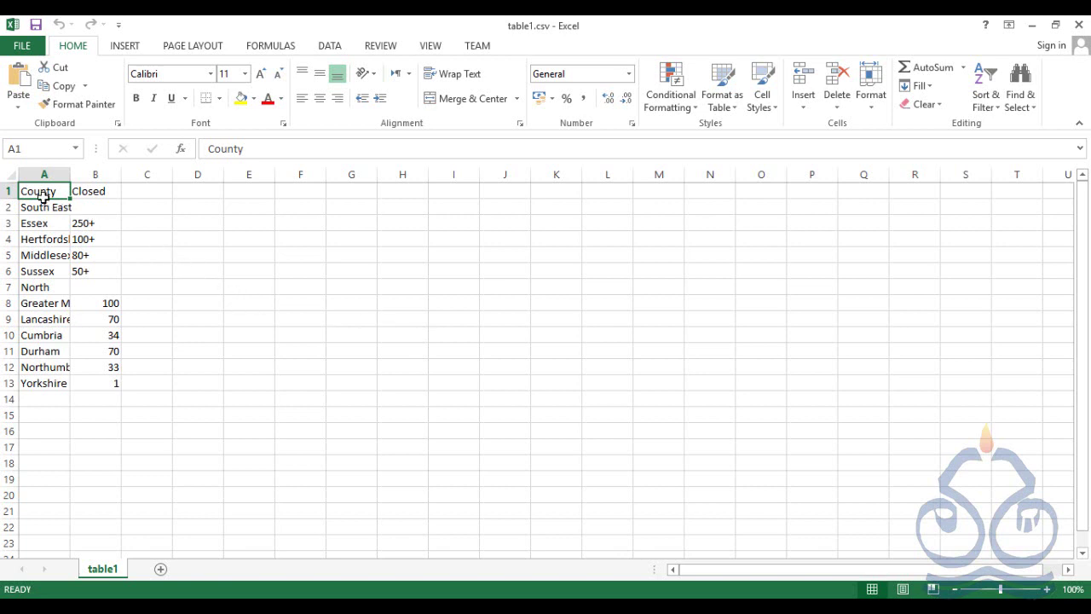
Step: Copy the whole data range A1:B13 of the table1 sheet, from County and Closed down to the Yorkshire row
left_click_drag(45, 191, 113, 385)
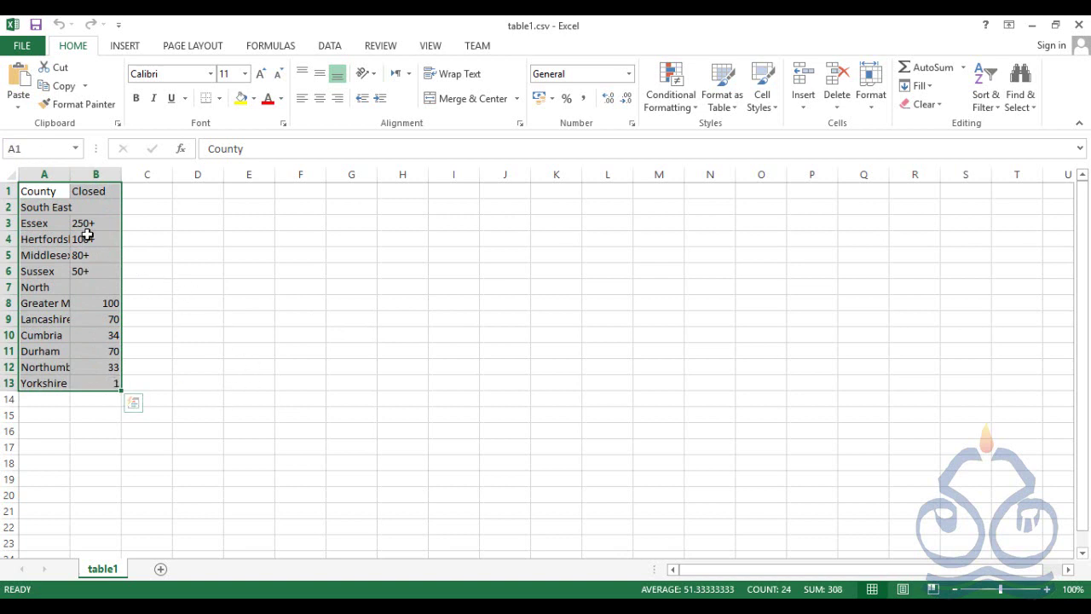
left_click(53, 190)
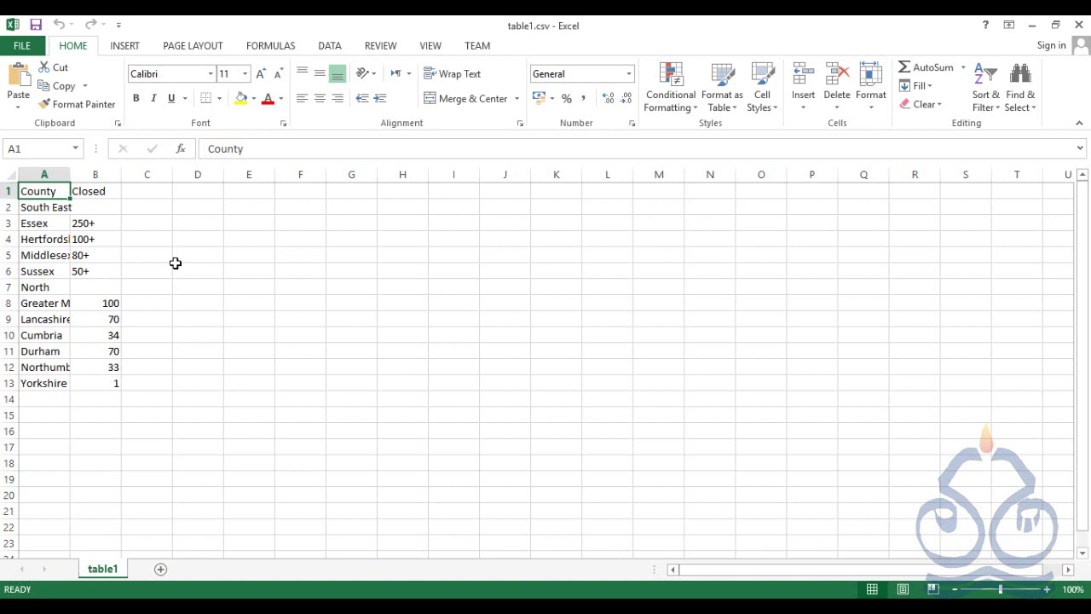
key("shift+Right")
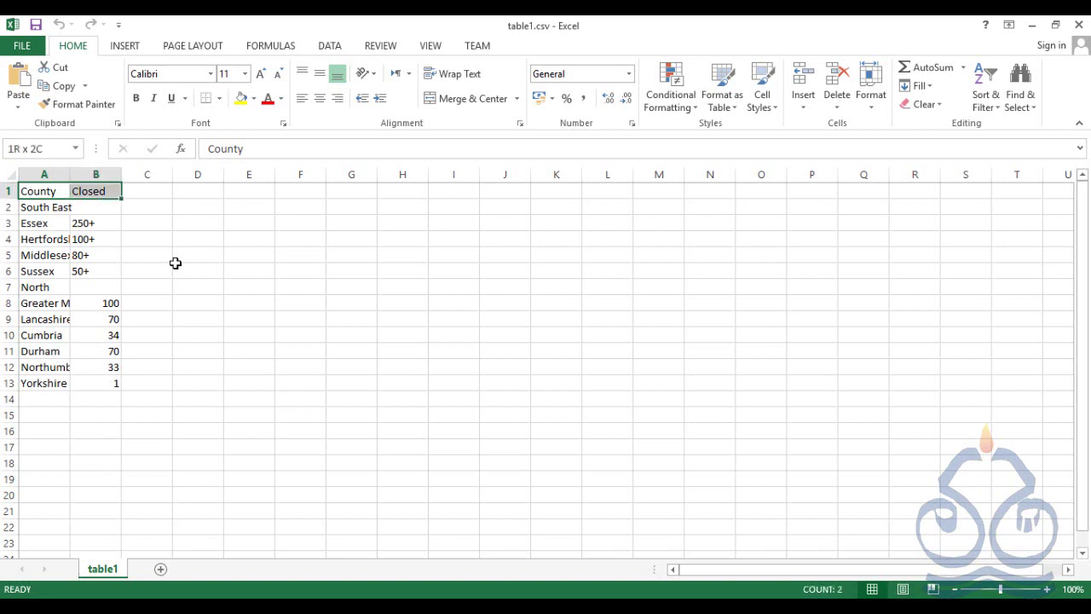
key("shift+Down")
key("shift+Down")
key("shift+Down")
key("shift+Down")
key("shift+Down")
key("shift+Down")
key("shift+Down")
key("shift+Down")
key("shift+Down")
key("shift+Down")
key("shift+Down")
key("shift+Down")
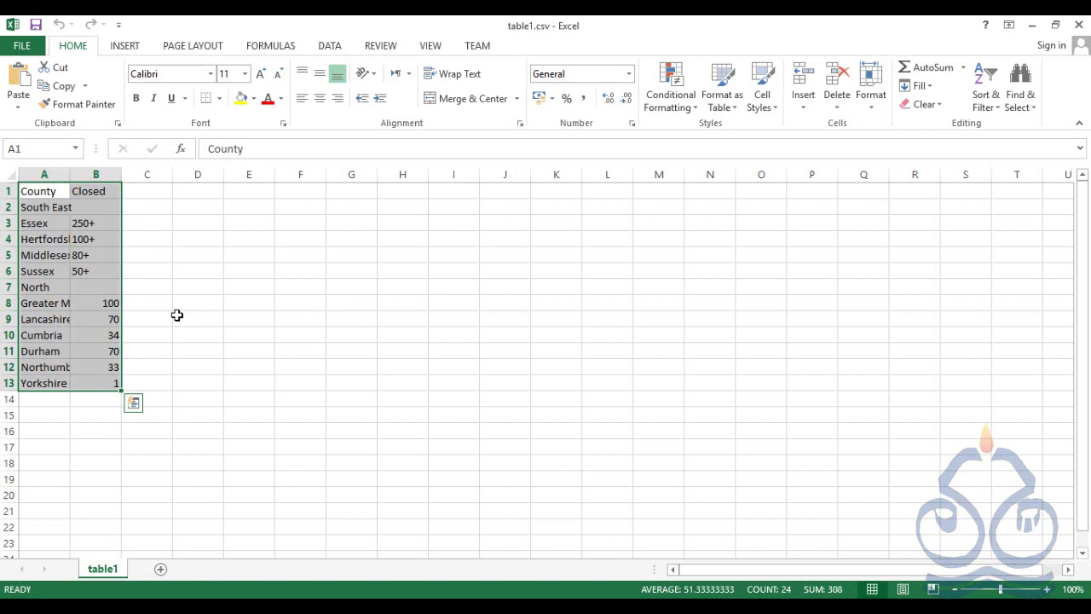
key("ctrl+c")
key("ctrl+c")
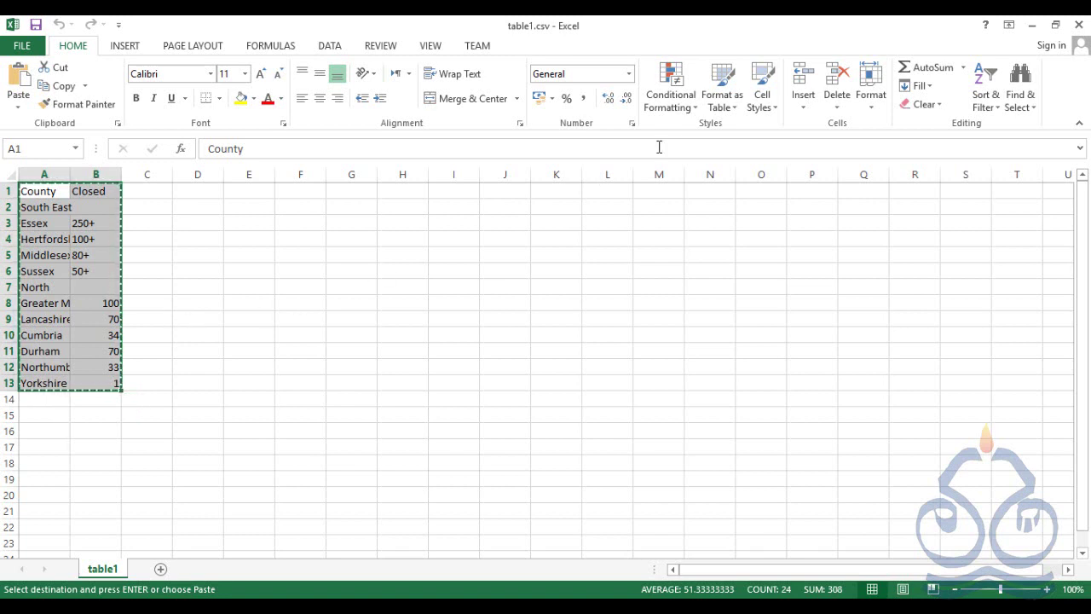
Step: Switch to text1.rtf in Word, replace the <Place table here> placeholder with the copied cells, and close the Excel window
left_click(1034, 26)
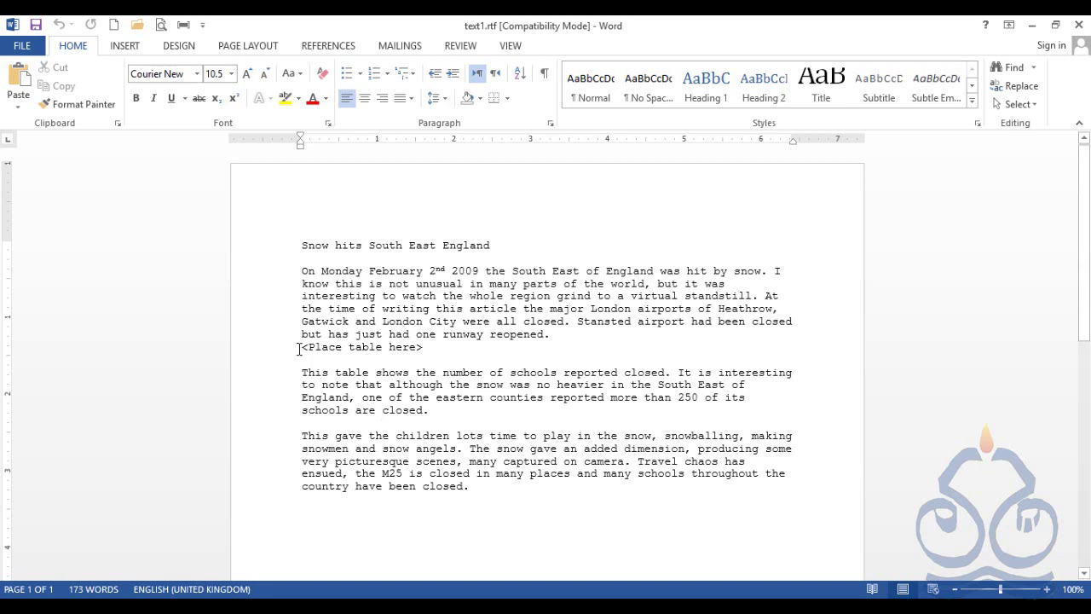
left_click_drag(301, 348, 423, 352)
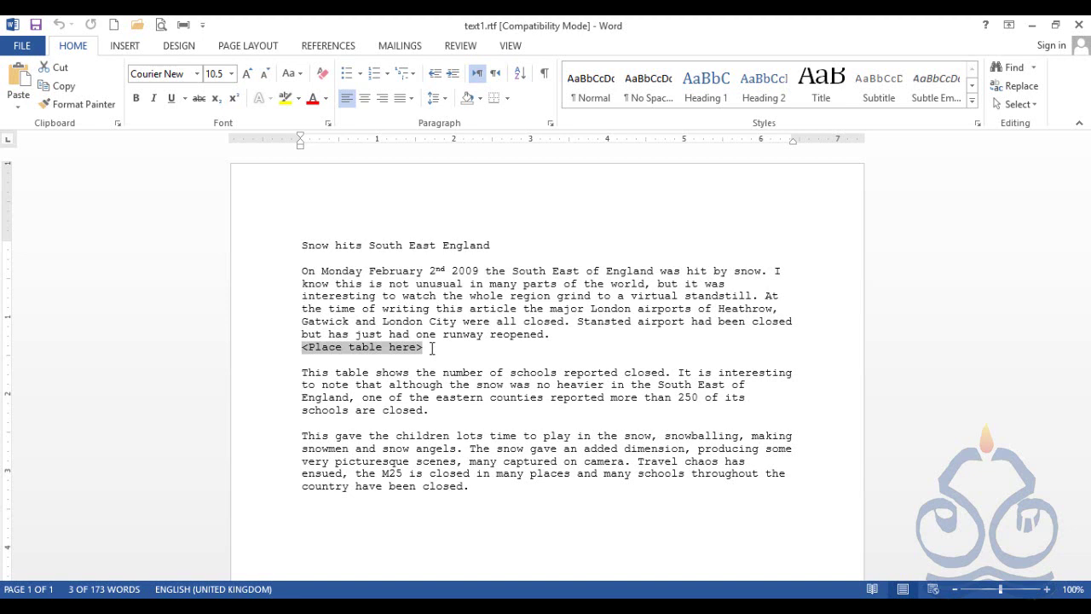
key("ctrl+v")
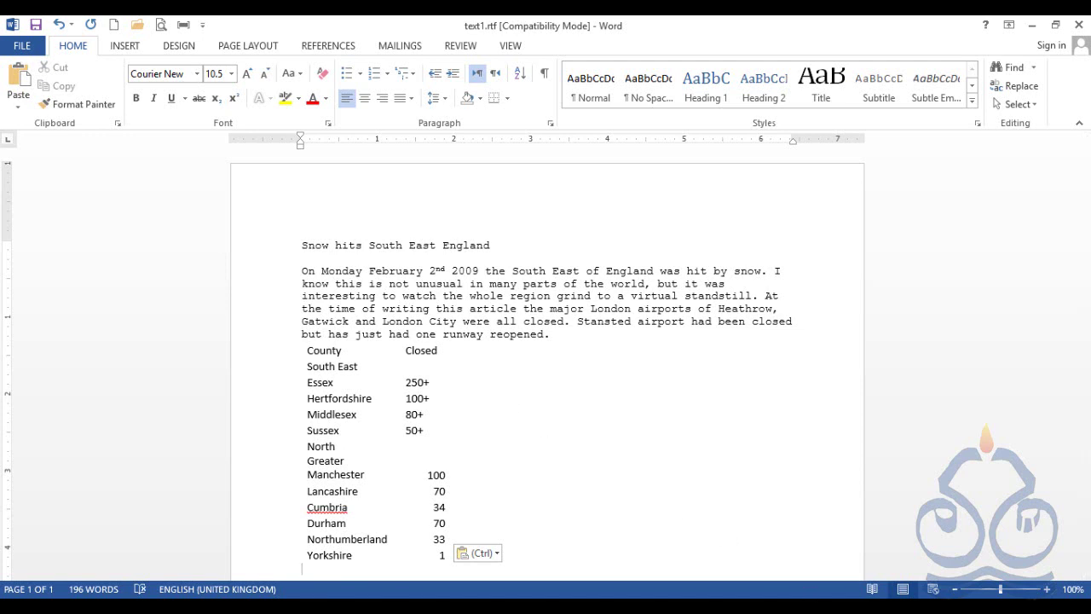
right_click(865, 610)
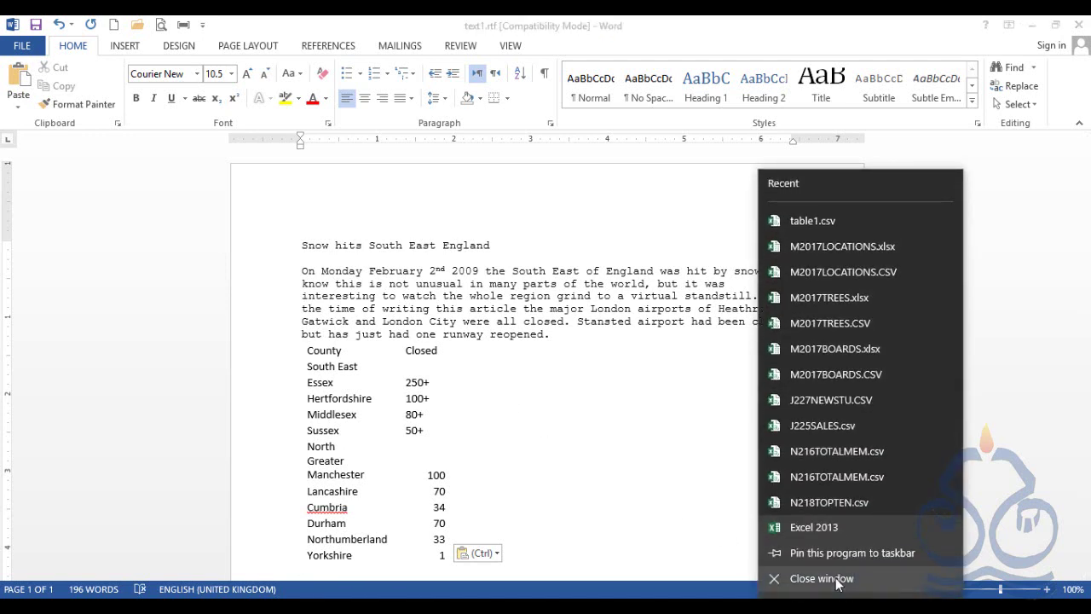
left_click(836, 581)
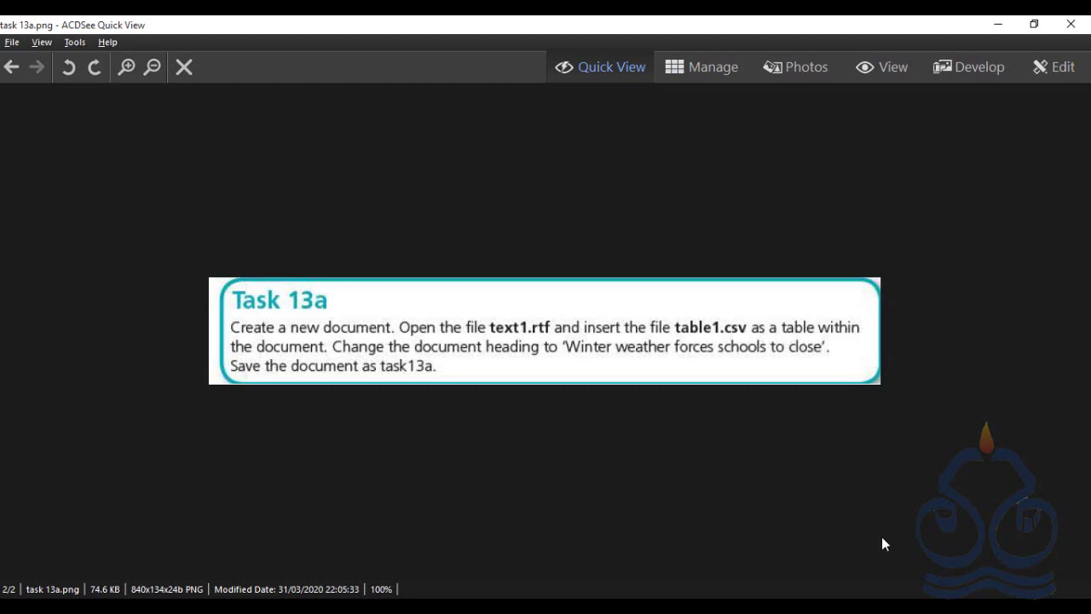
key("alt+Tab")
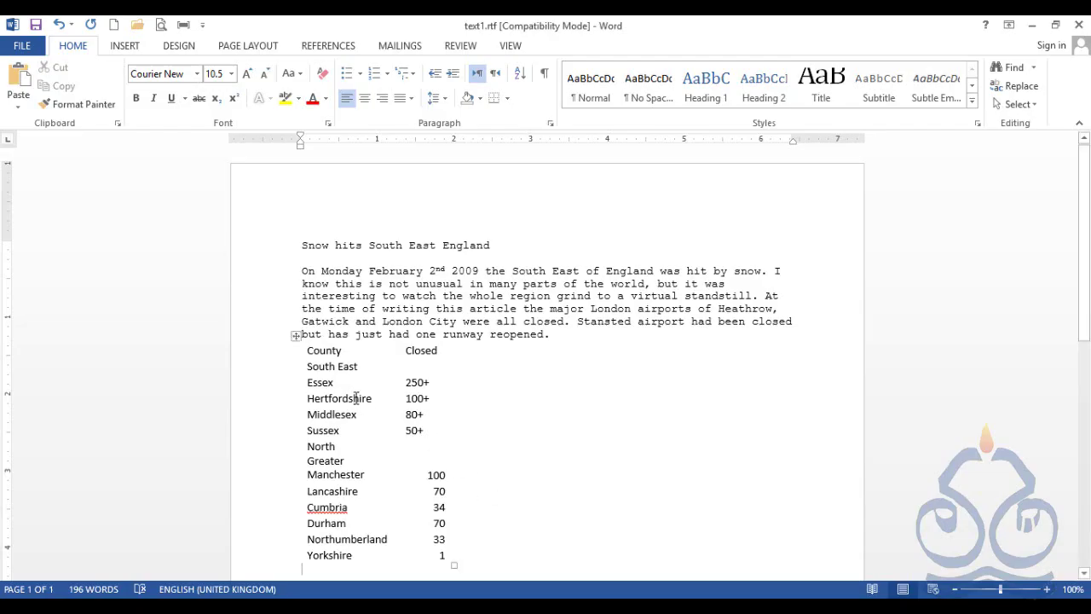
Step: Apply the grid table style with all borders to the entire County and Closed table, leaving the table deselected
left_click(297, 336)
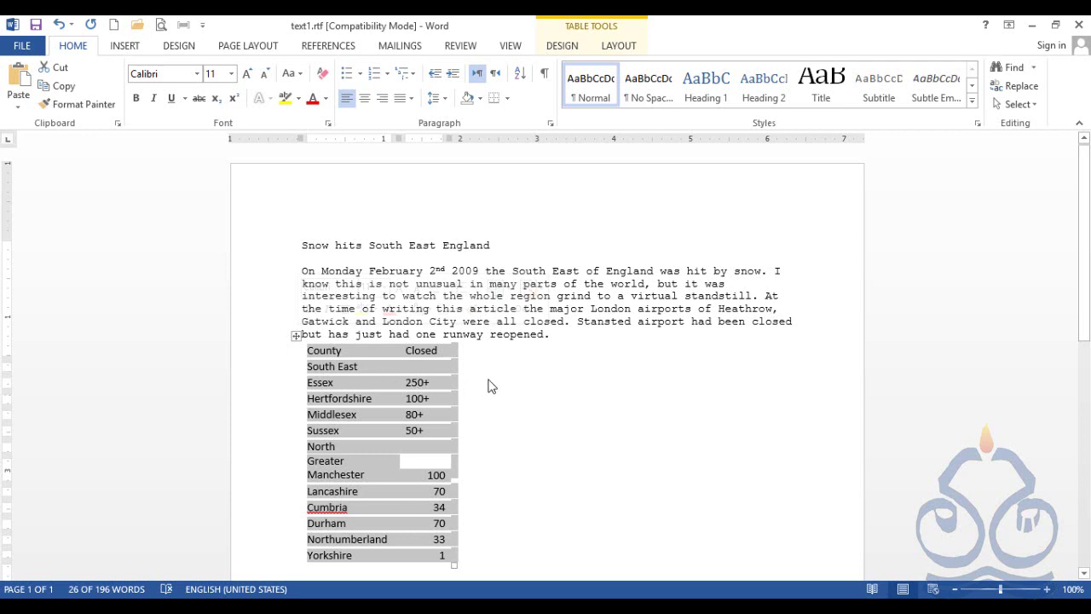
scroll(428, 381, "down", 1)
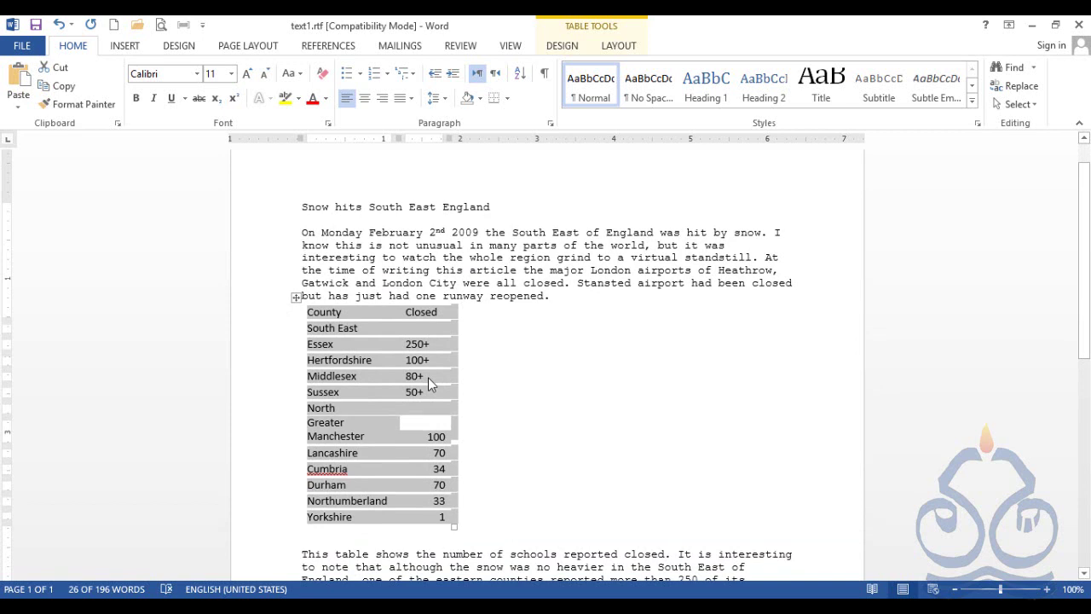
left_click(476, 370)
left_click_drag(392, 369, 391, 369)
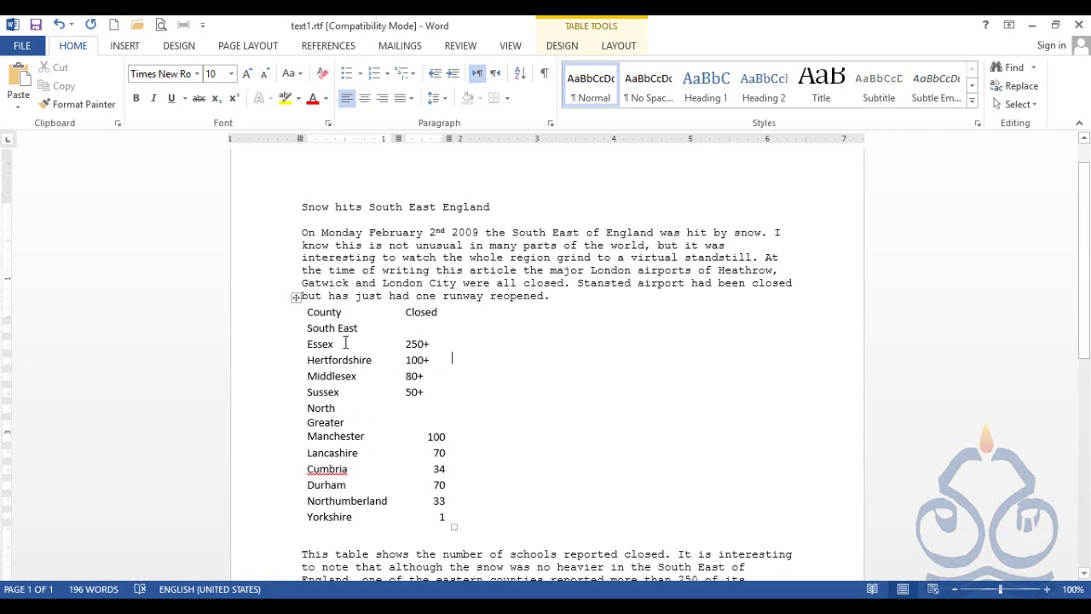
left_click(295, 299)
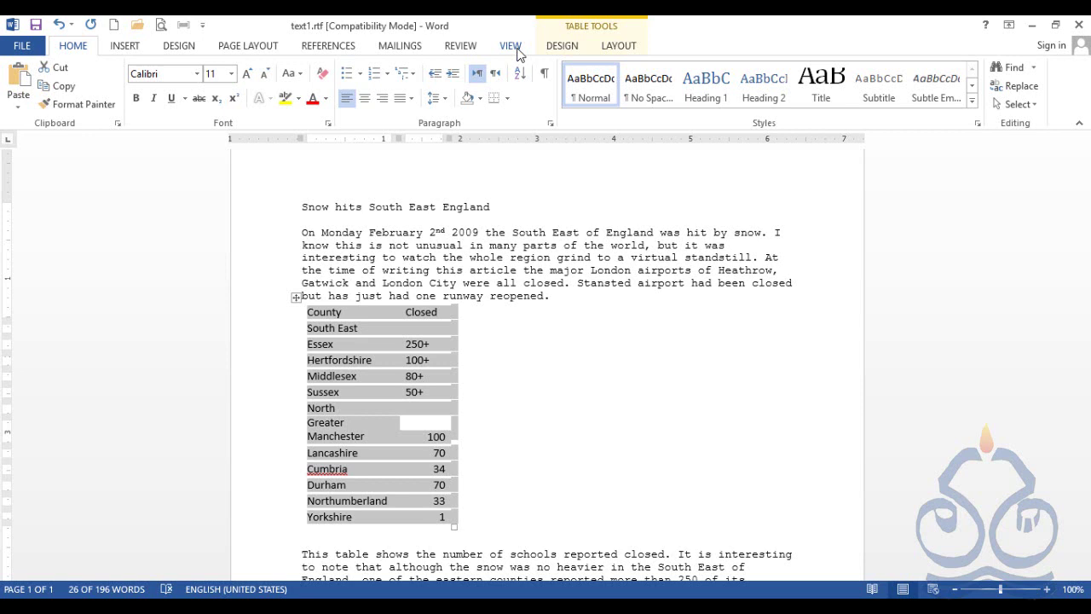
left_click(569, 48)
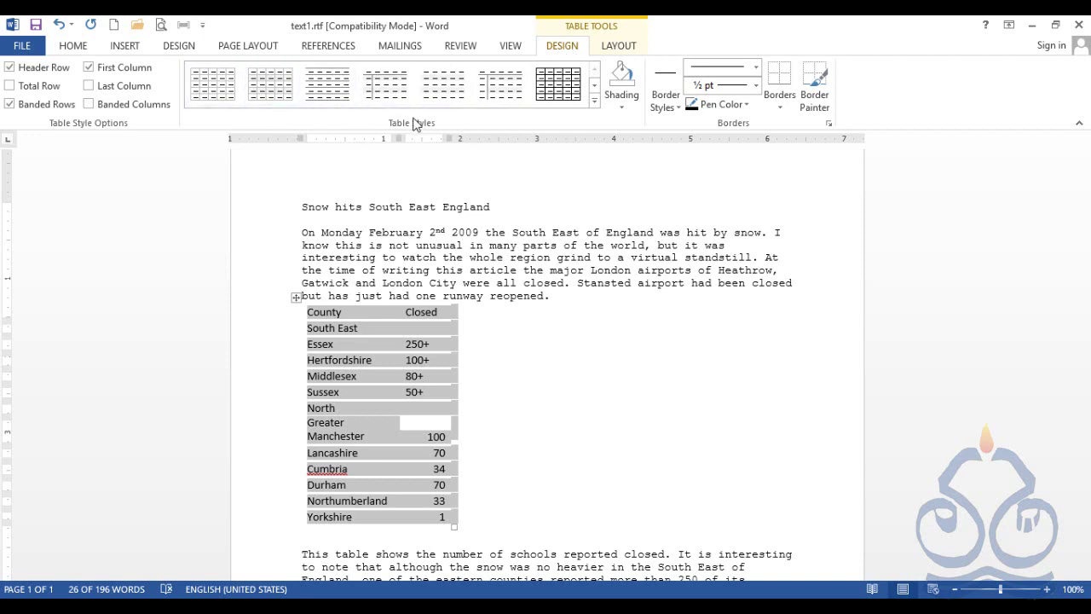
left_click(555, 88)
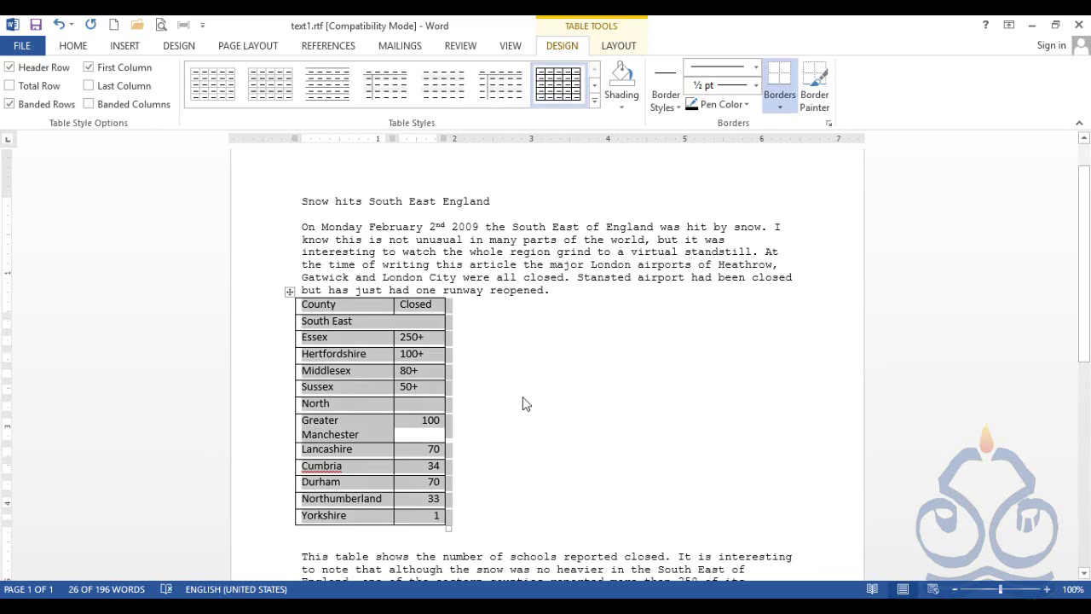
left_click(525, 403)
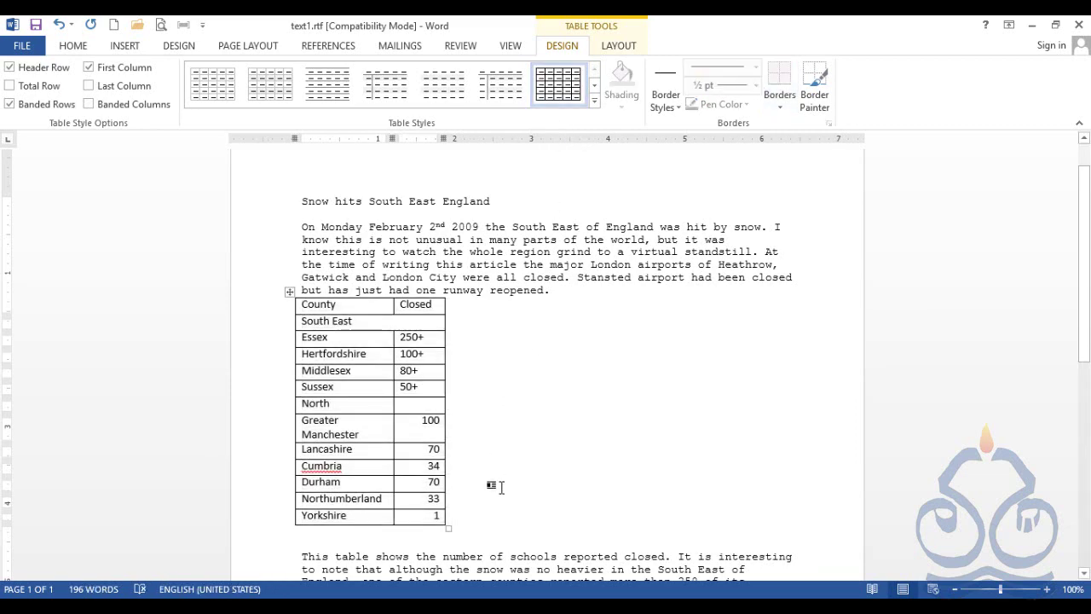
left_click(427, 538)
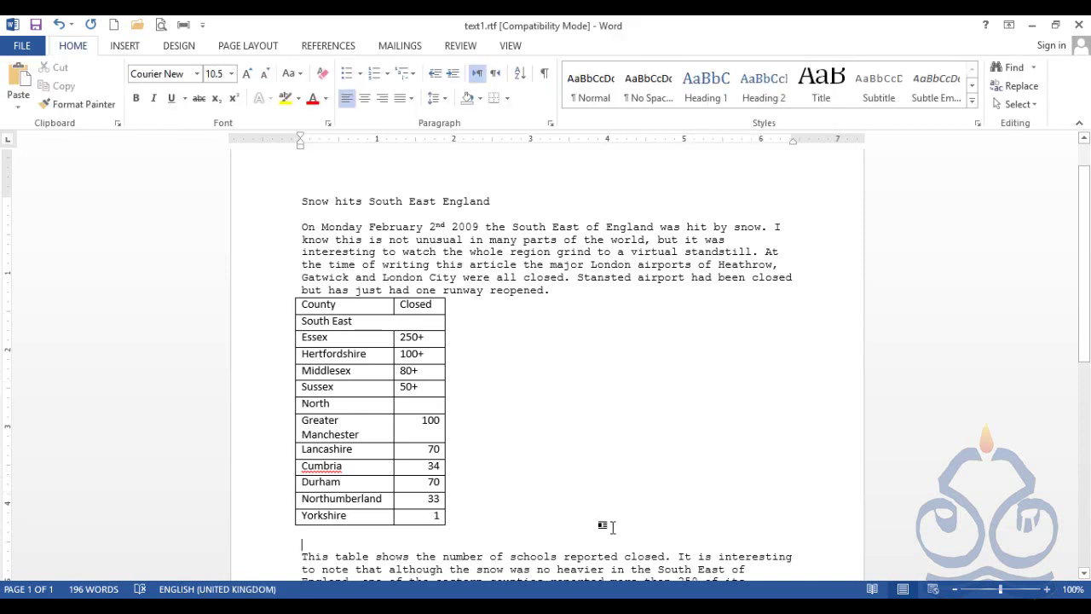
Step: Check the required heading in task 13a.png and replace the document heading with "Winter weather forces schools to close"
key("alt+Tab")
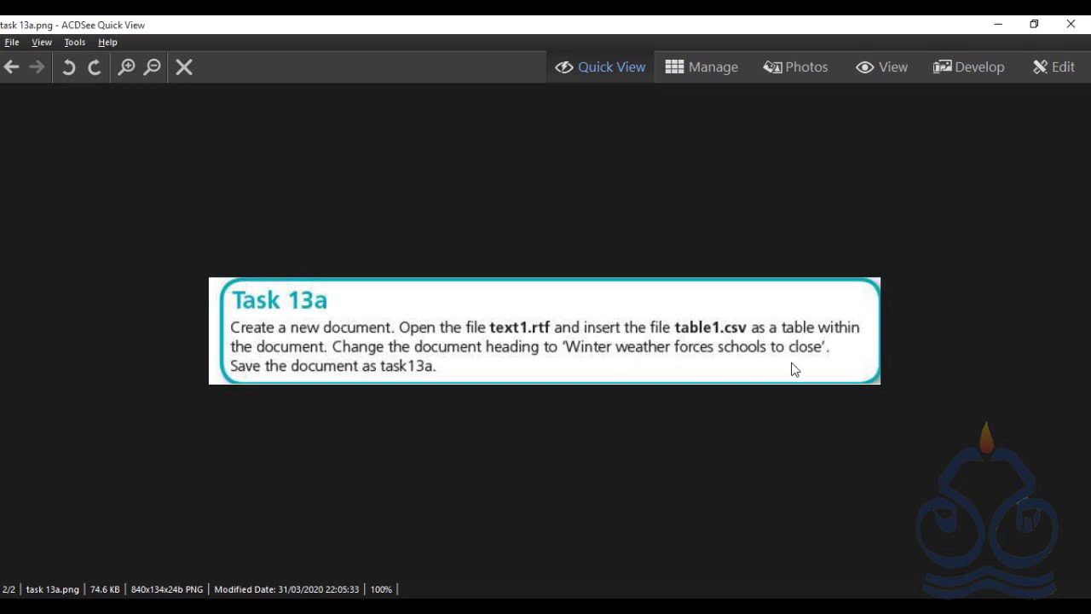
left_click(999, 29)
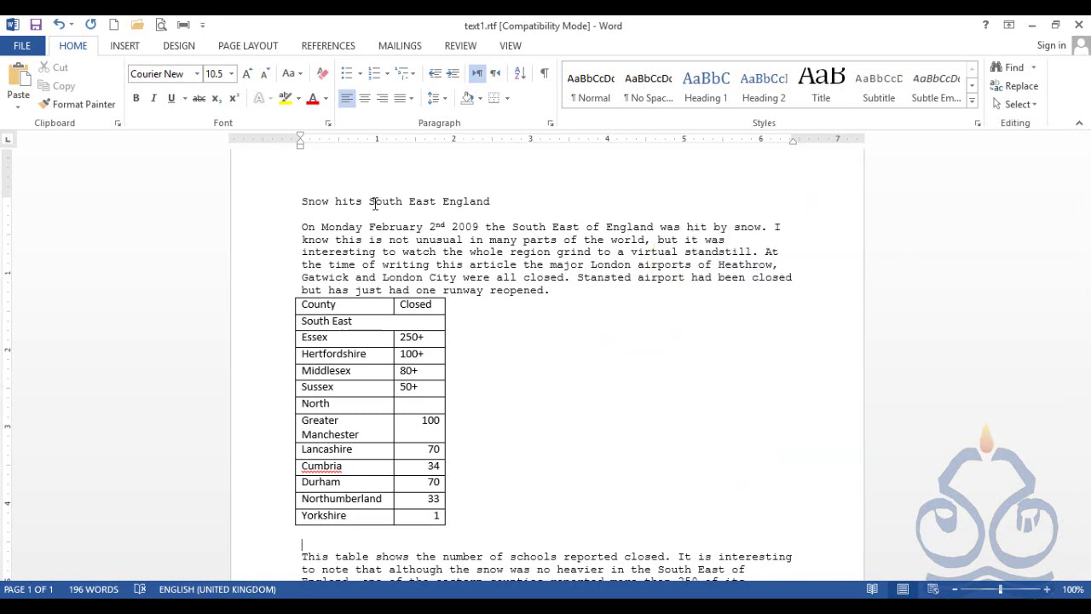
triple_click(375, 203)
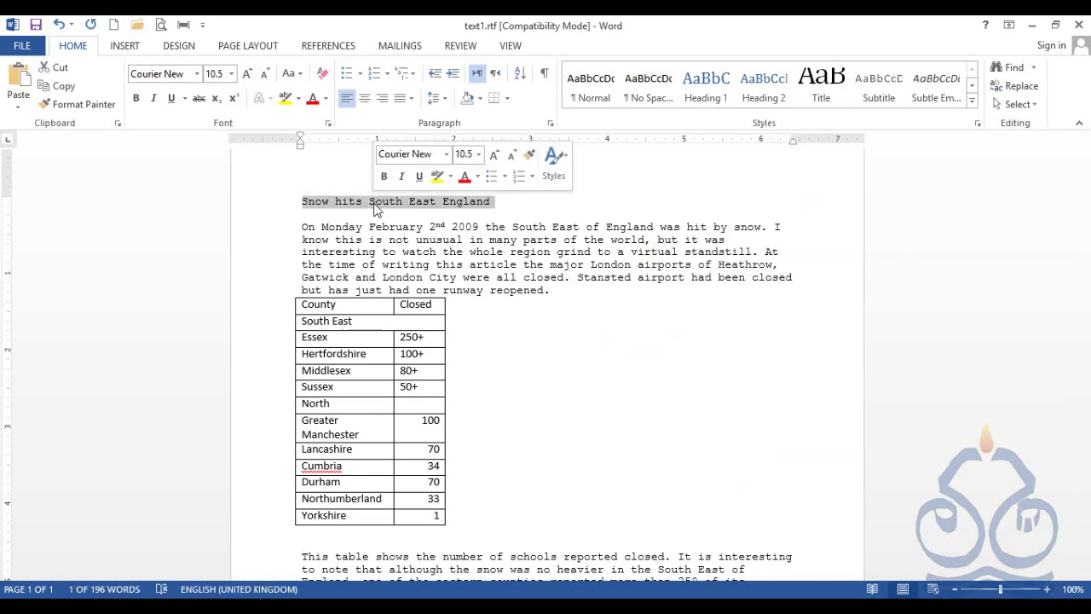
left_click(328, 202)
left_click(302, 202)
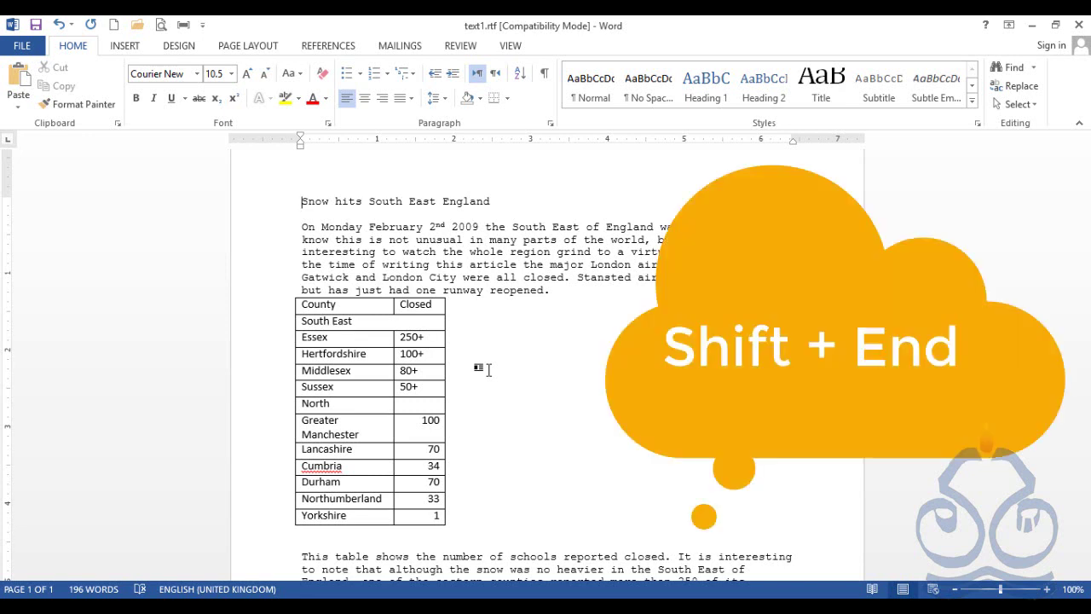
key("shift+End")
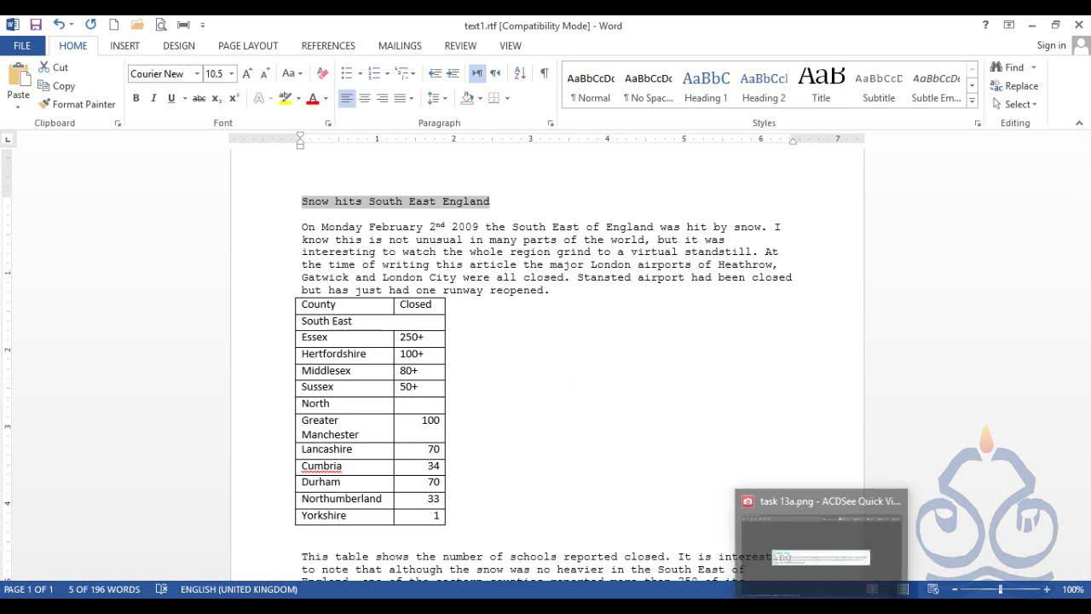
left_click(821, 612)
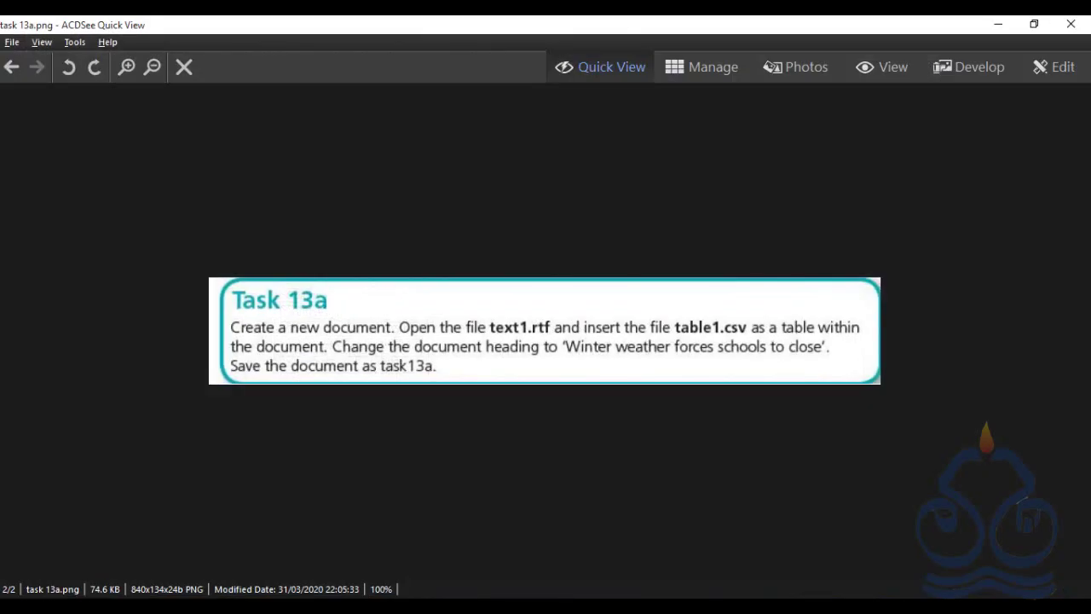
left_click(821, 612)
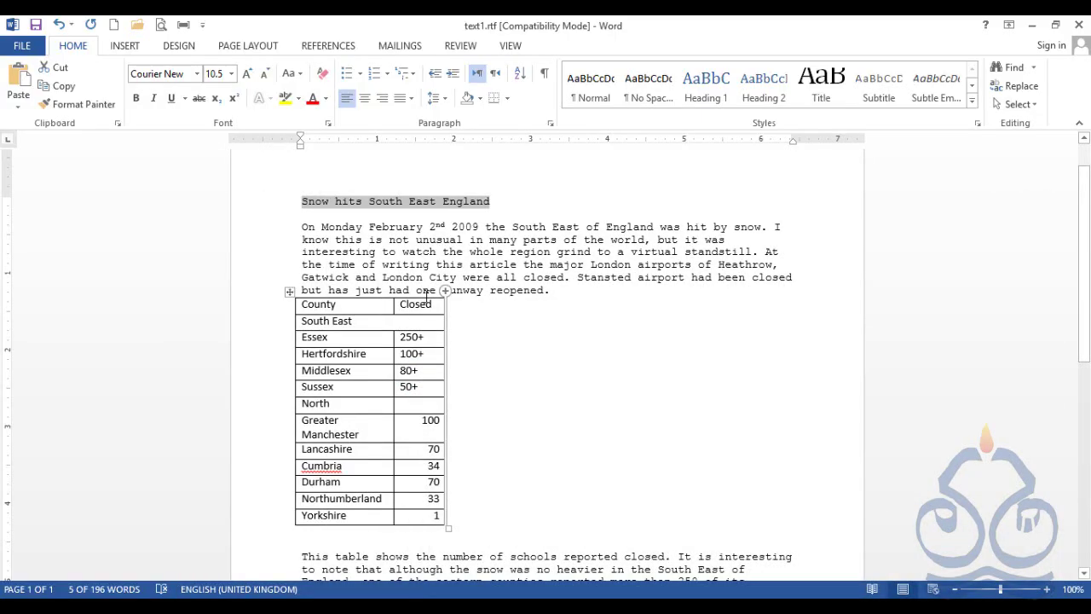
type("Winter weat")
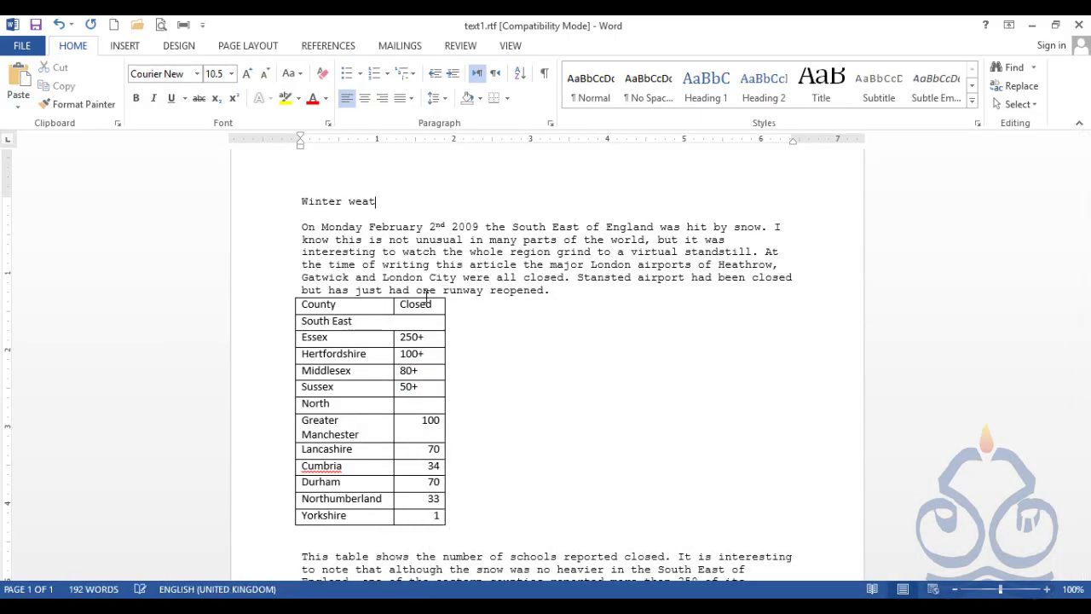
type("her forces schools to close")
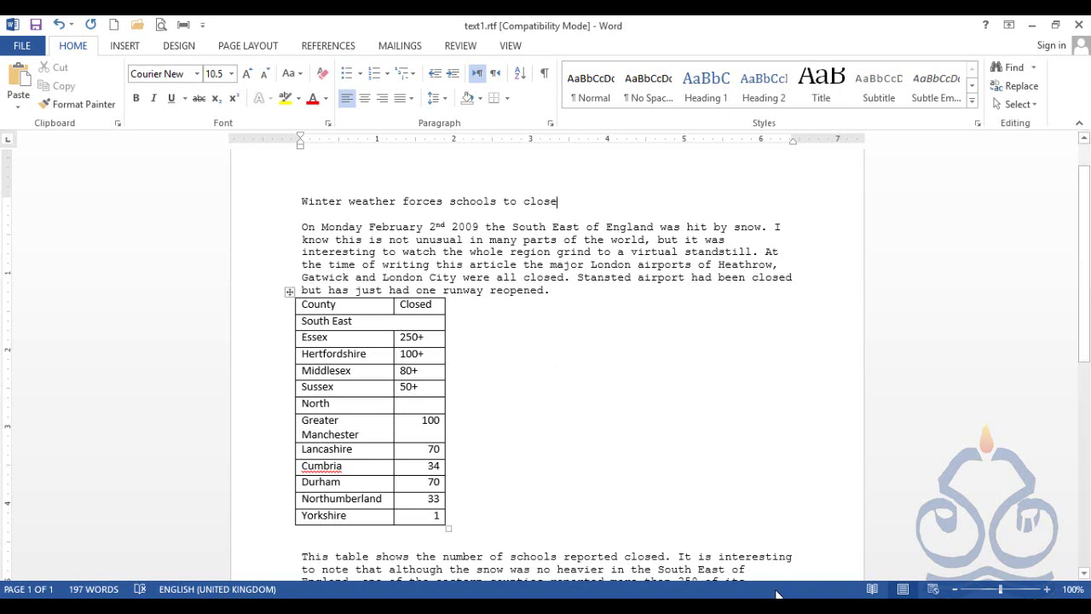
left_click(839, 533)
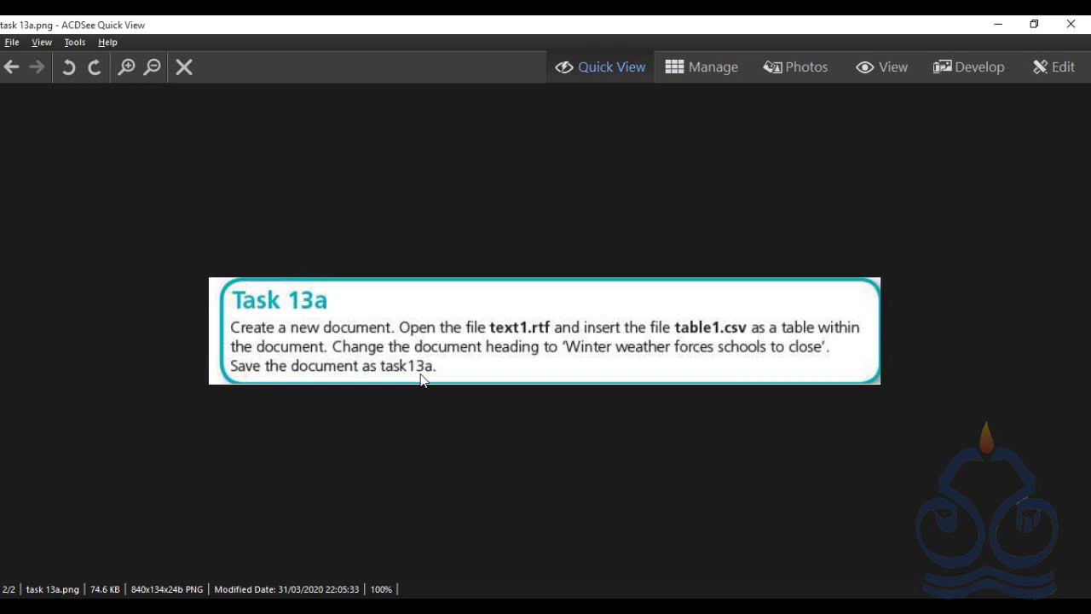
left_click(999, 25)
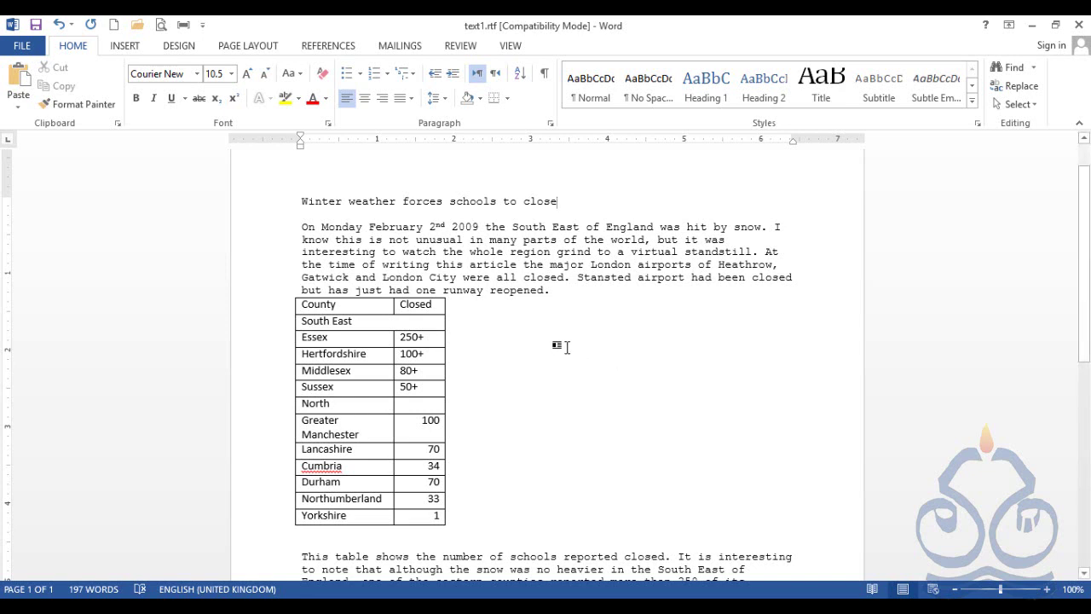
left_click(29, 47)
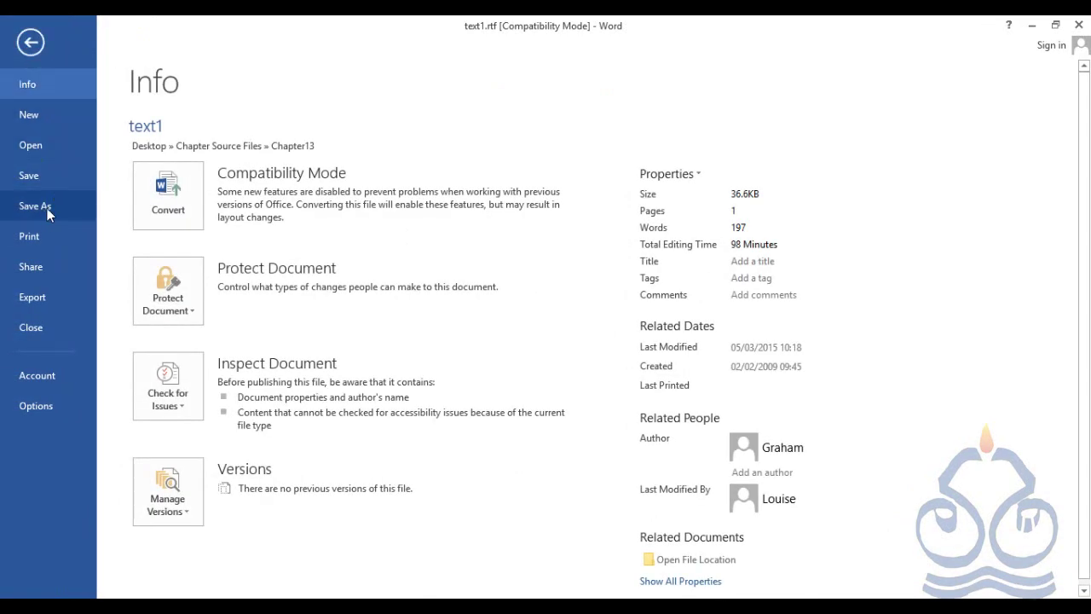
left_click(30, 42)
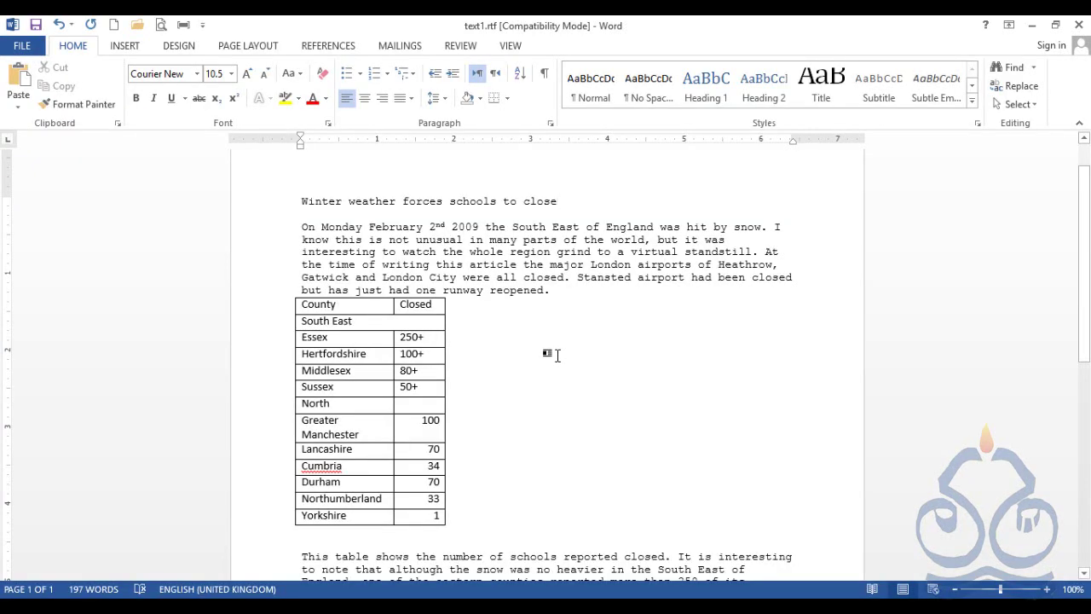
key("F12")
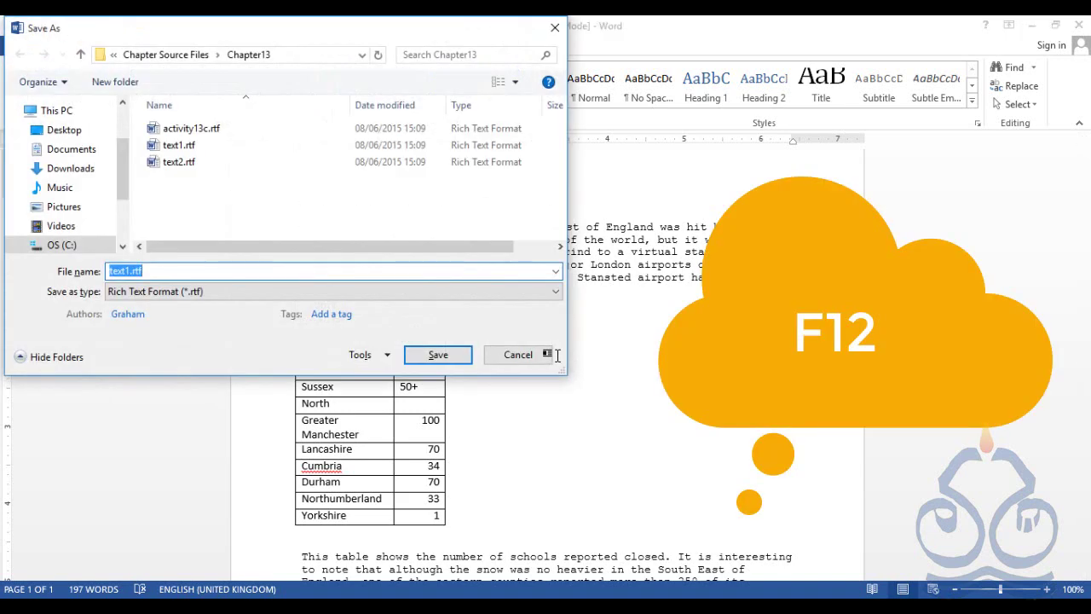
left_click_drag(320, 34, 582, 137)
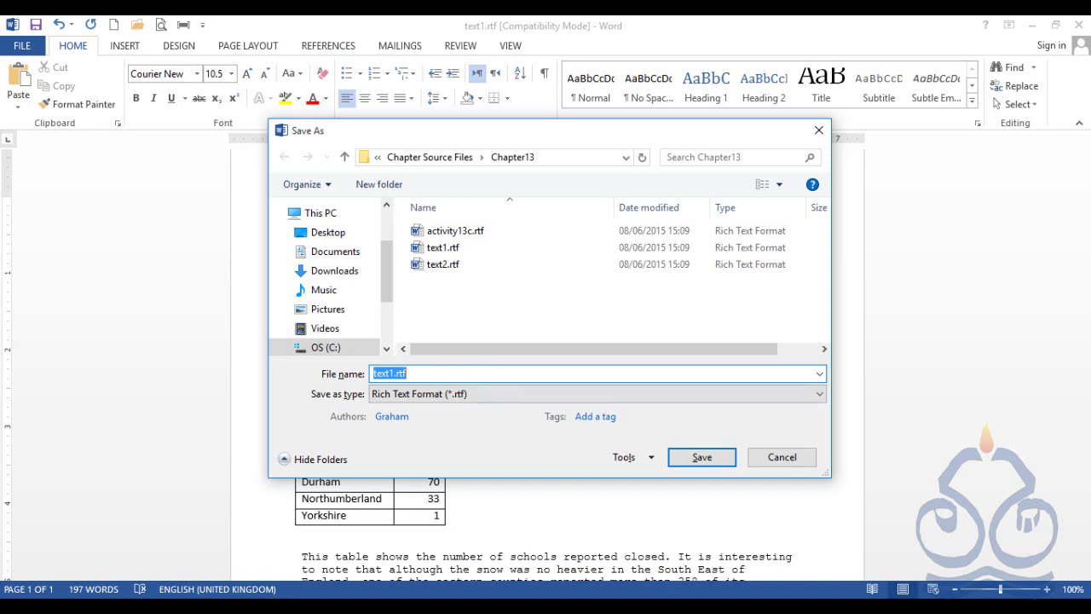
left_click(782, 457)
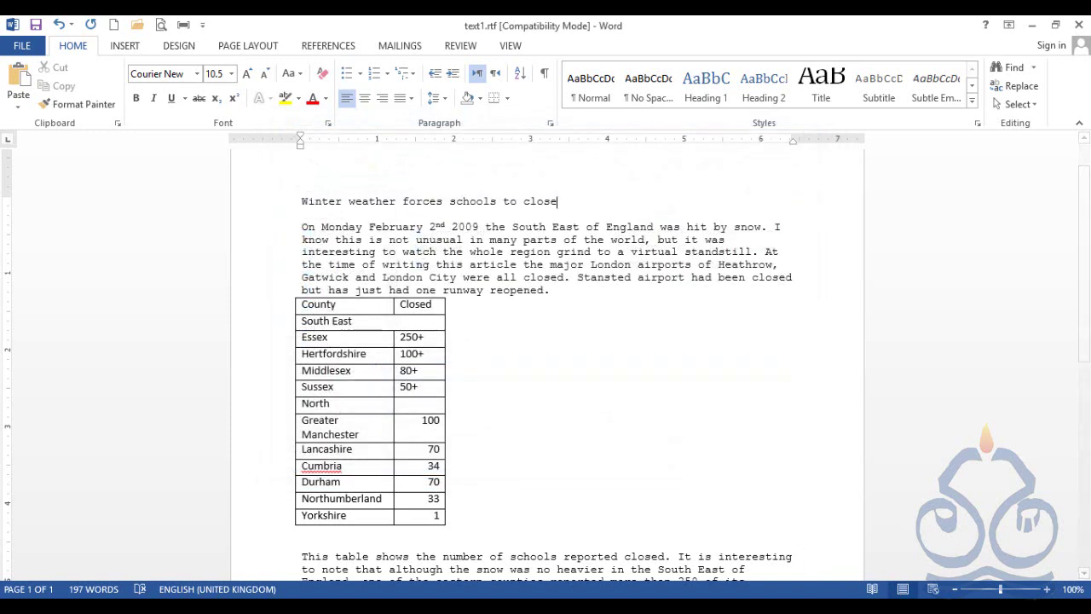
Step: Check the required file name in task 13a.png and enter "task 13a" as the new name for saving the Word document
key("alt+Tab")
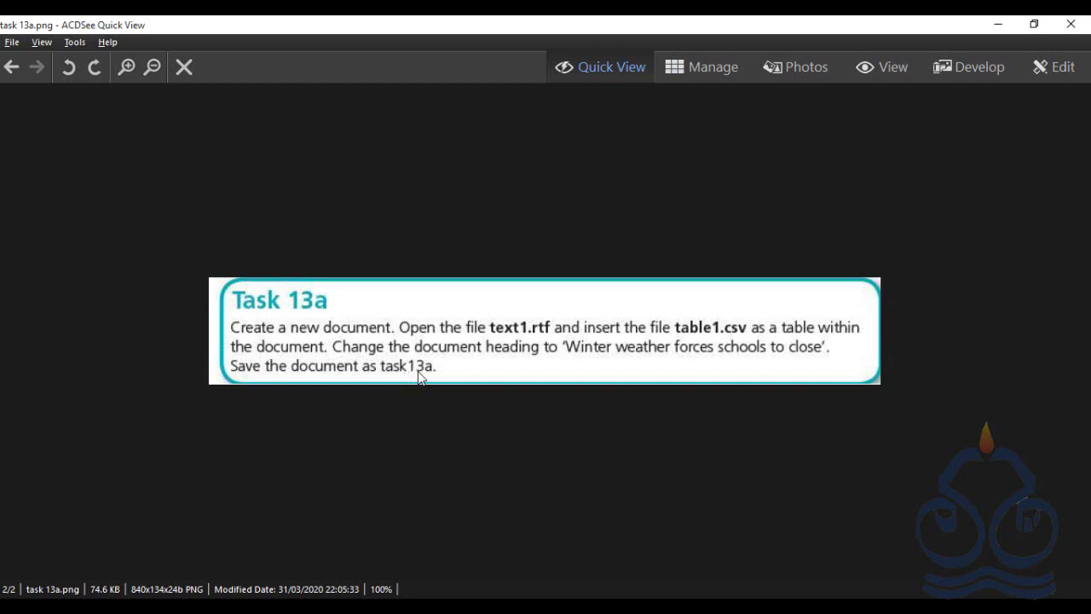
left_click(1004, 24)
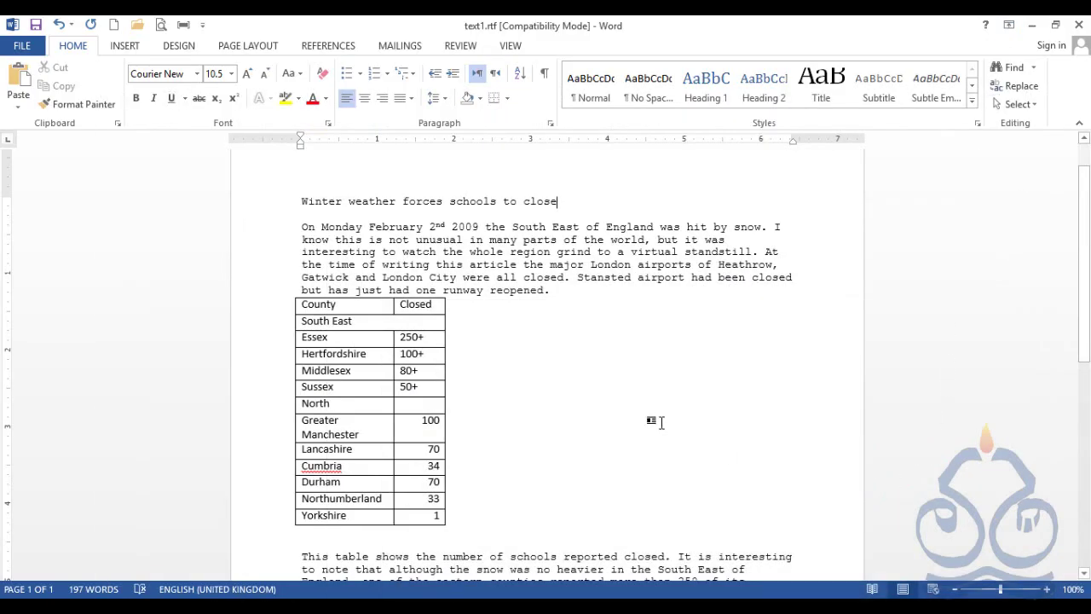
key("F12")
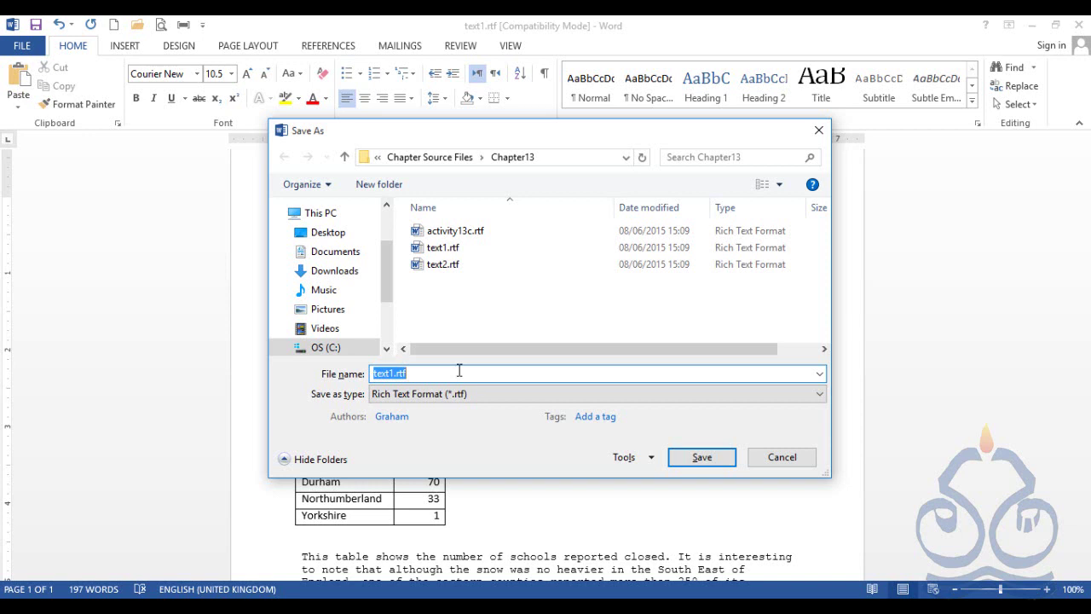
type("task ")
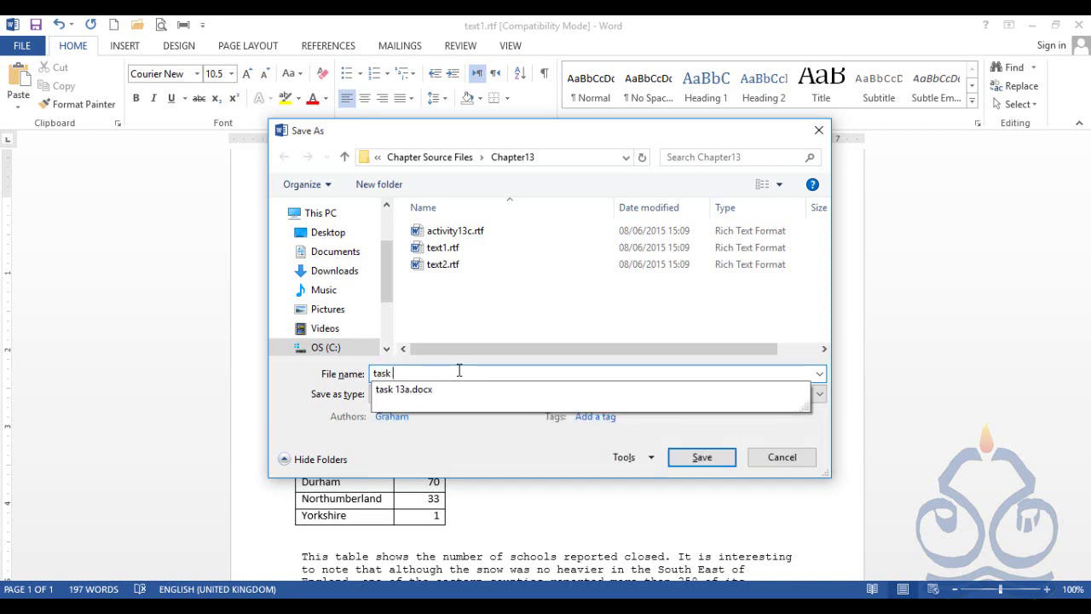
type("13a")
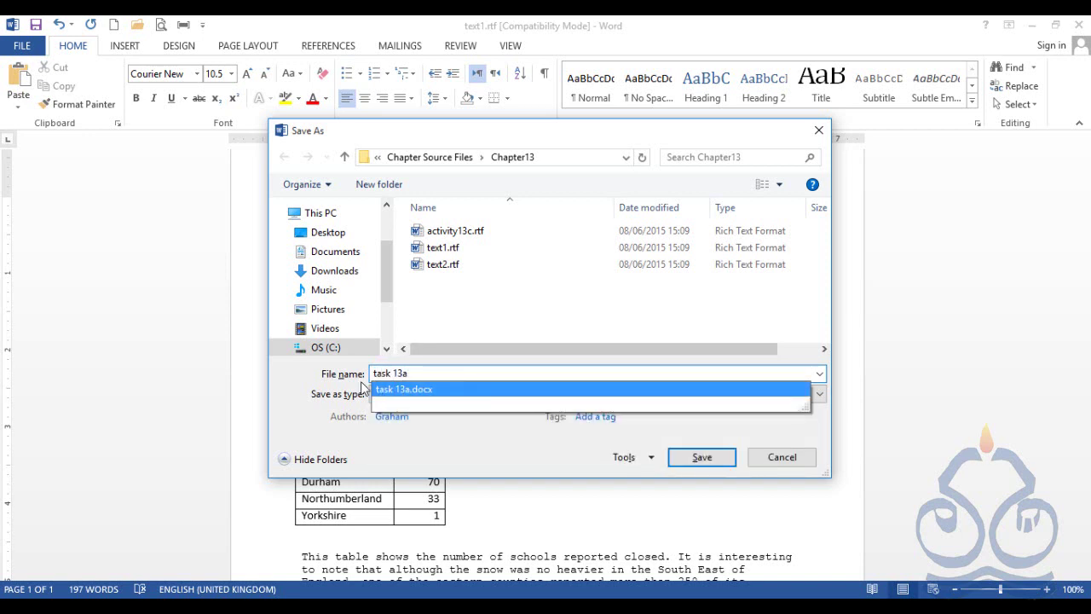
left_click(288, 386)
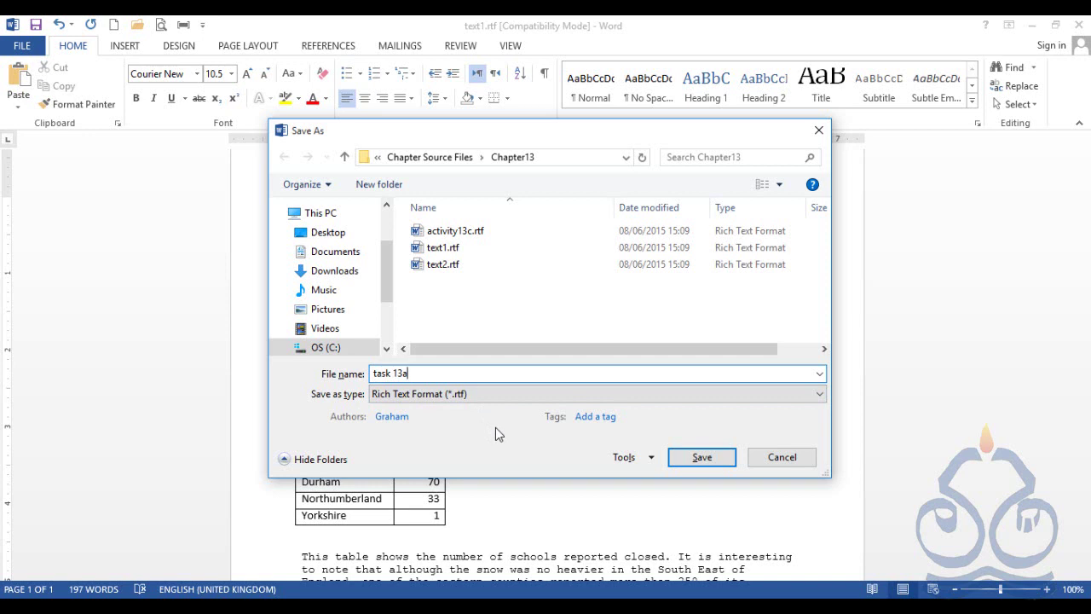
Step: Save the document in Word Document (*.docx) format, replacing the existing task 13a.docx, and close the task 13a.png image
left_click(510, 396)
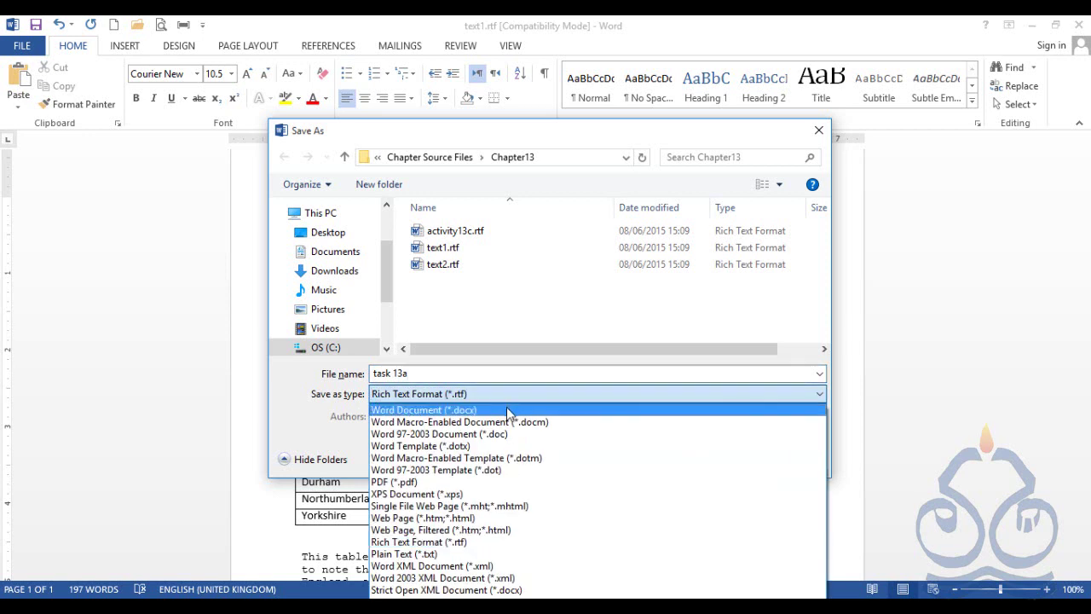
left_click(508, 411)
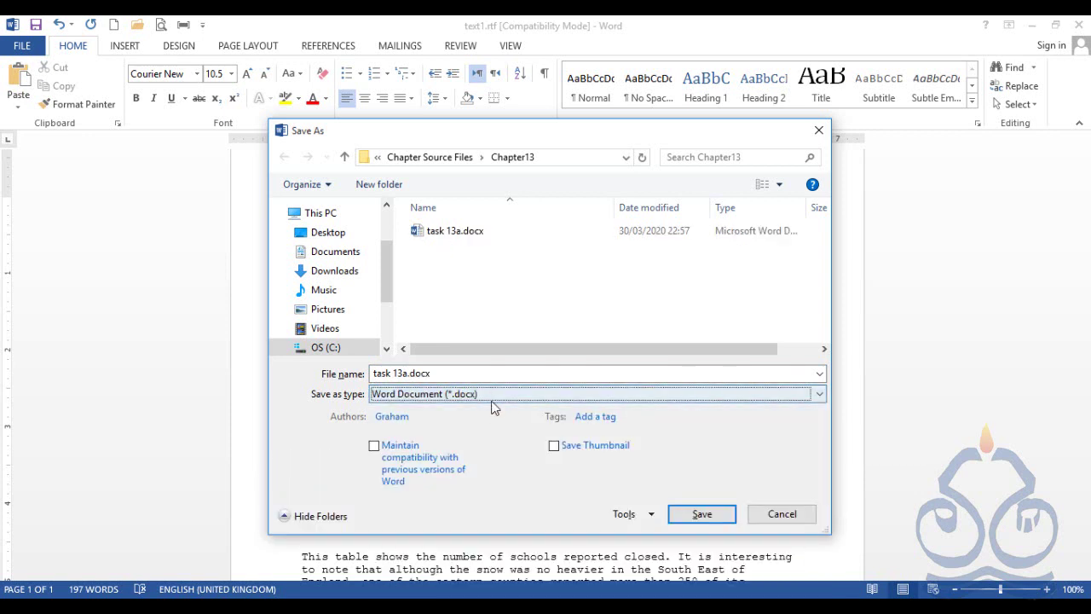
left_click(703, 514)
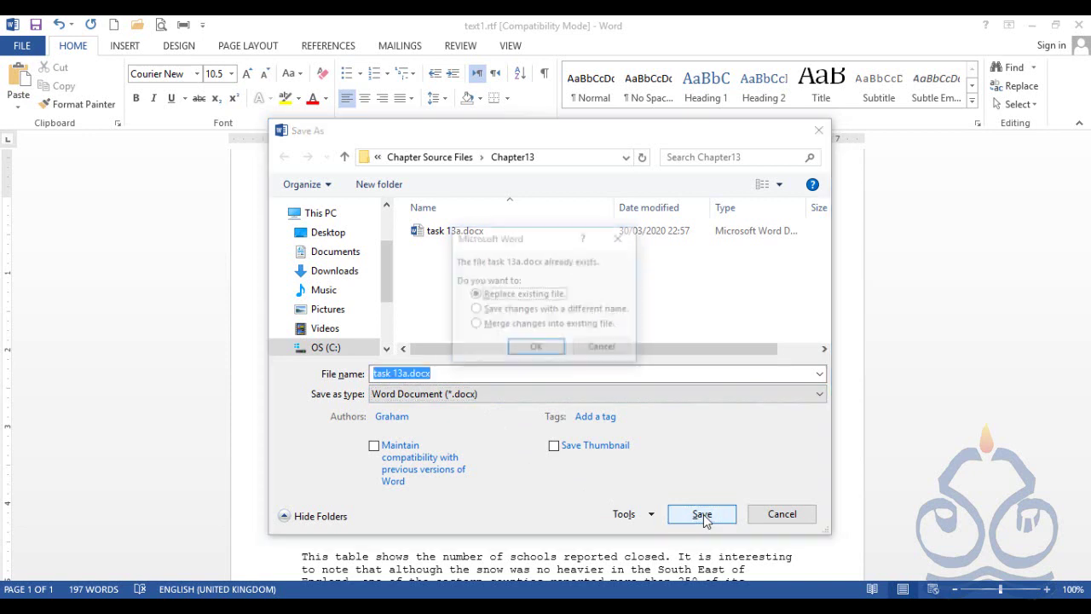
left_click(535, 349)
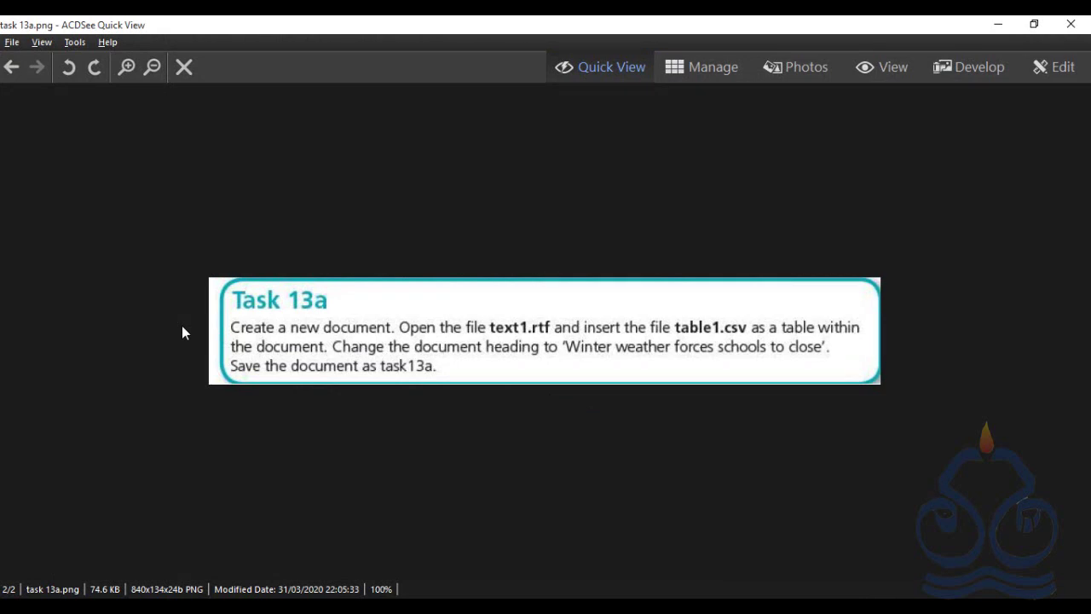
left_click(1071, 24)
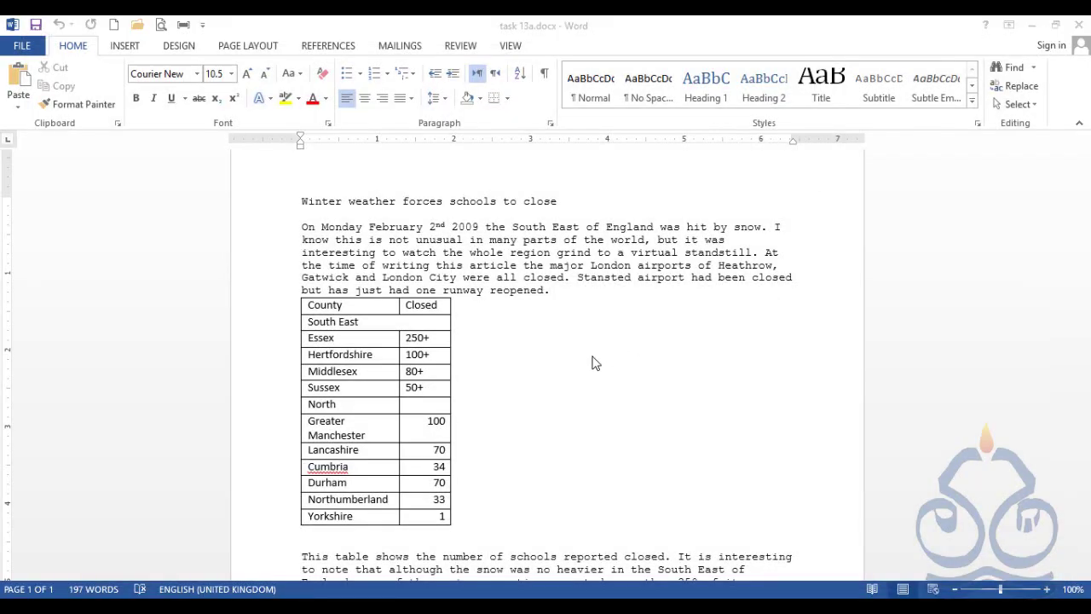